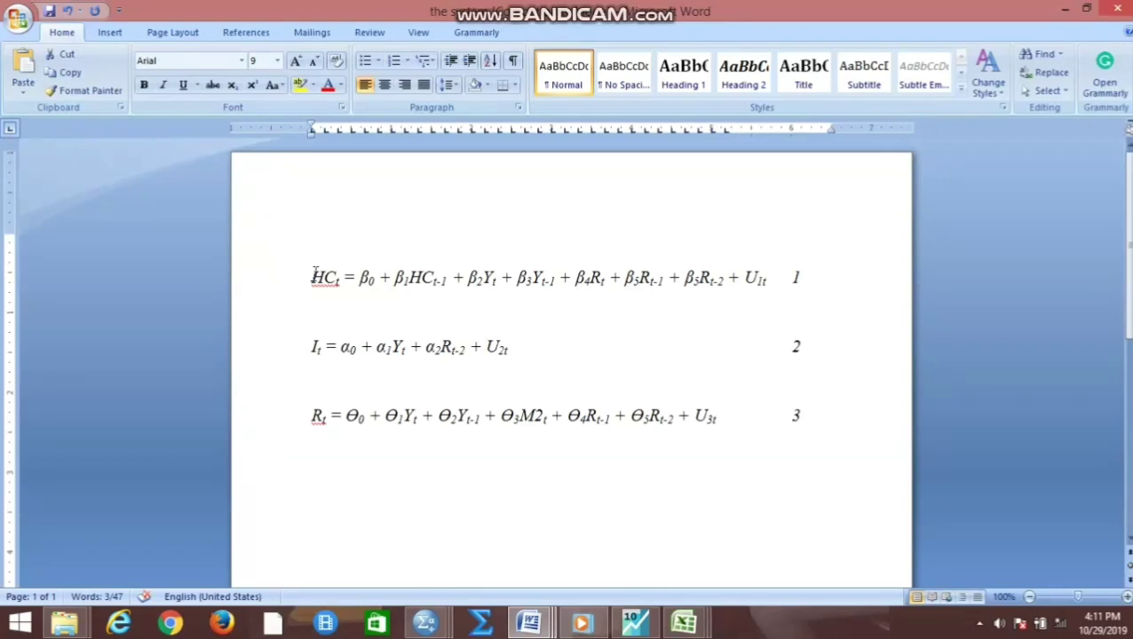
Examine the HC, I and R equations in the document, including their dependent variables, the Y and M2 regressors and the lagged HC term.
left_click_drag(312, 276, 339, 284)
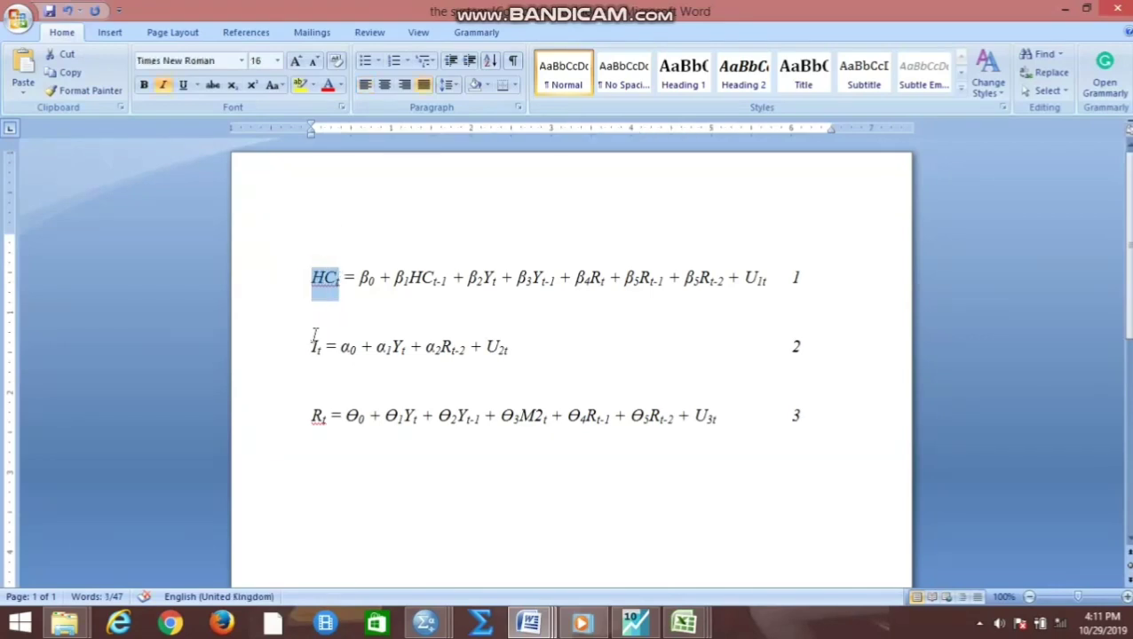
left_click_drag(311, 339, 325, 348)
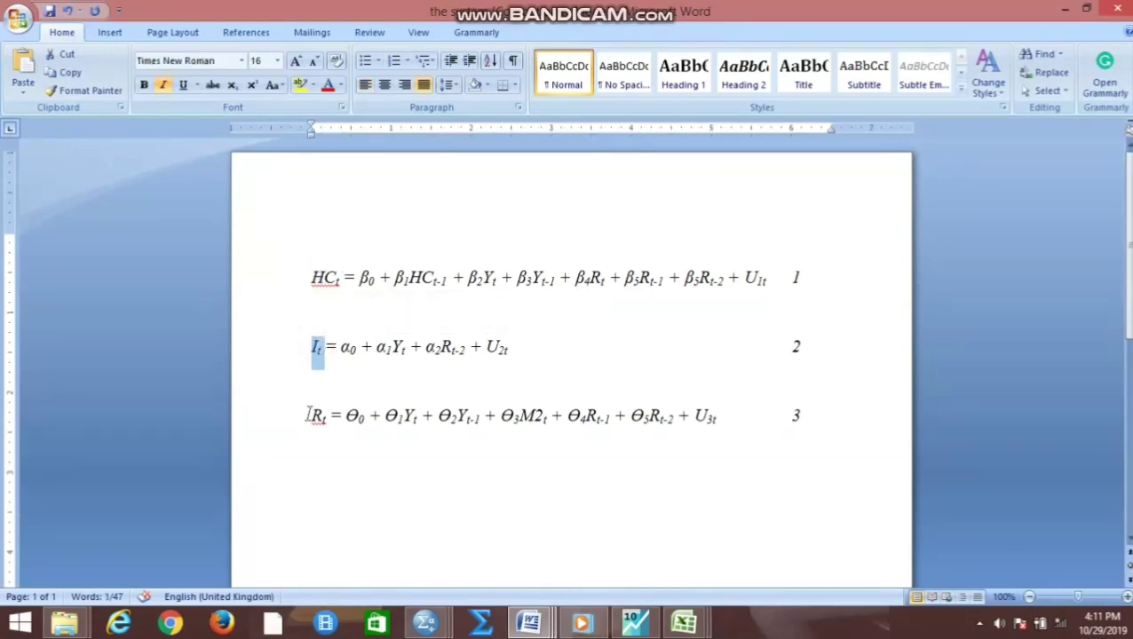
left_click_drag(310, 410, 326, 419)
left_click(316, 278)
left_click(315, 346)
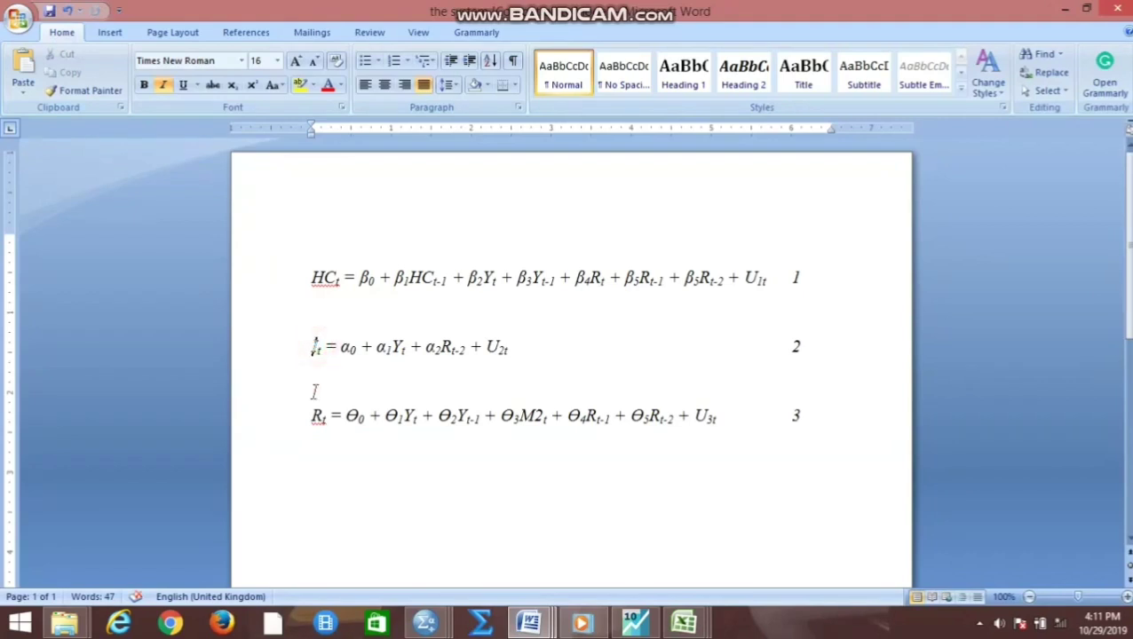
left_click(317, 417)
left_click(490, 281)
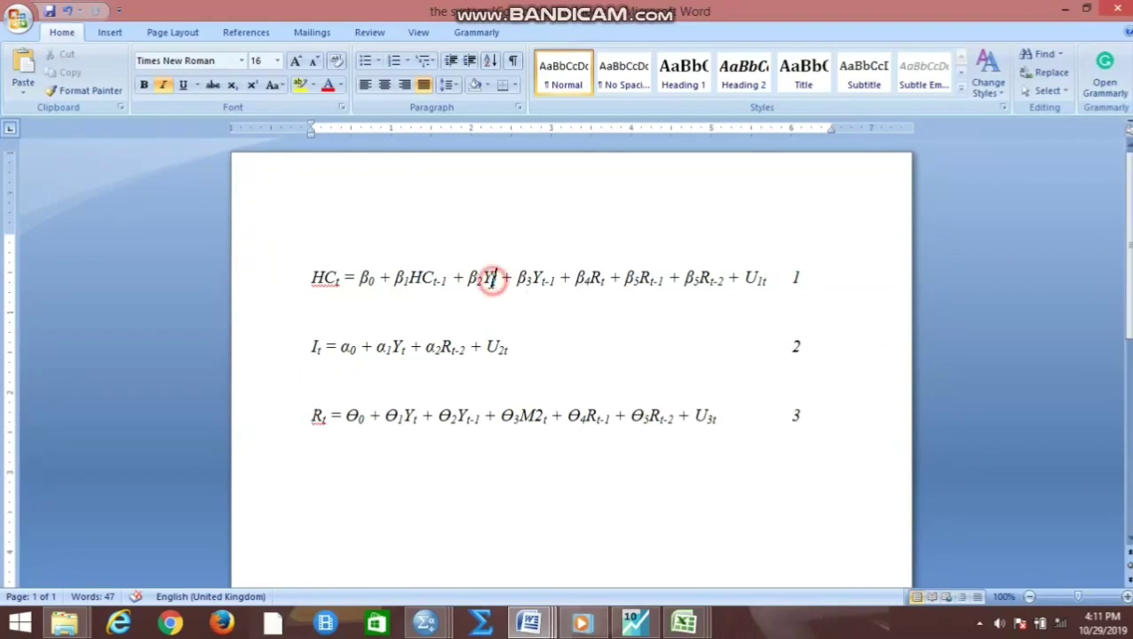
left_click(535, 417)
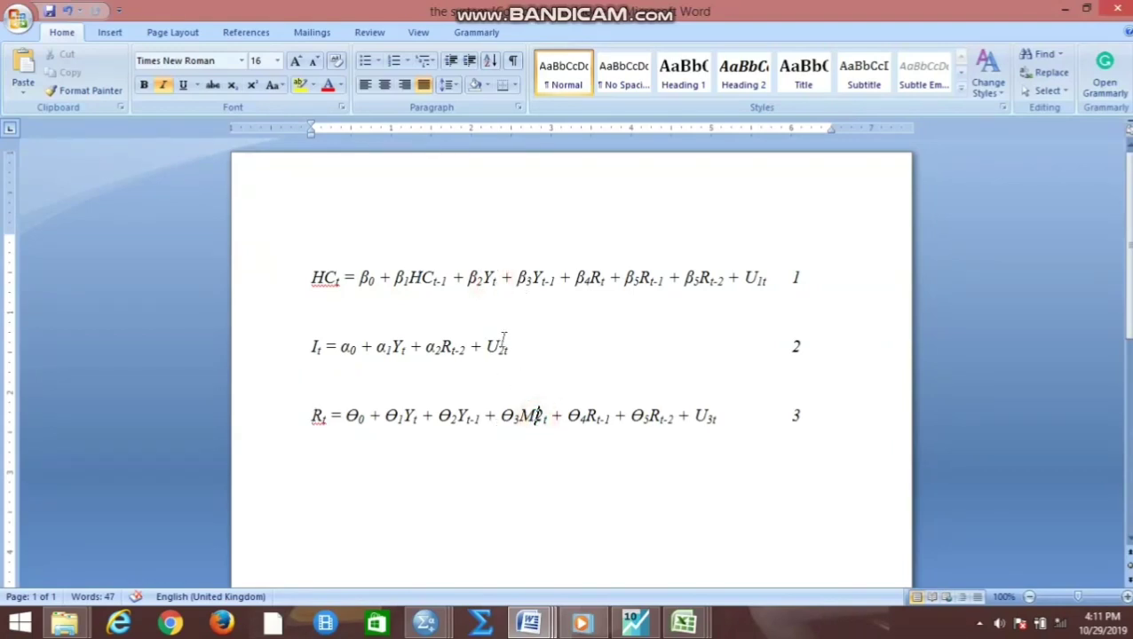
left_click_drag(396, 278, 451, 296)
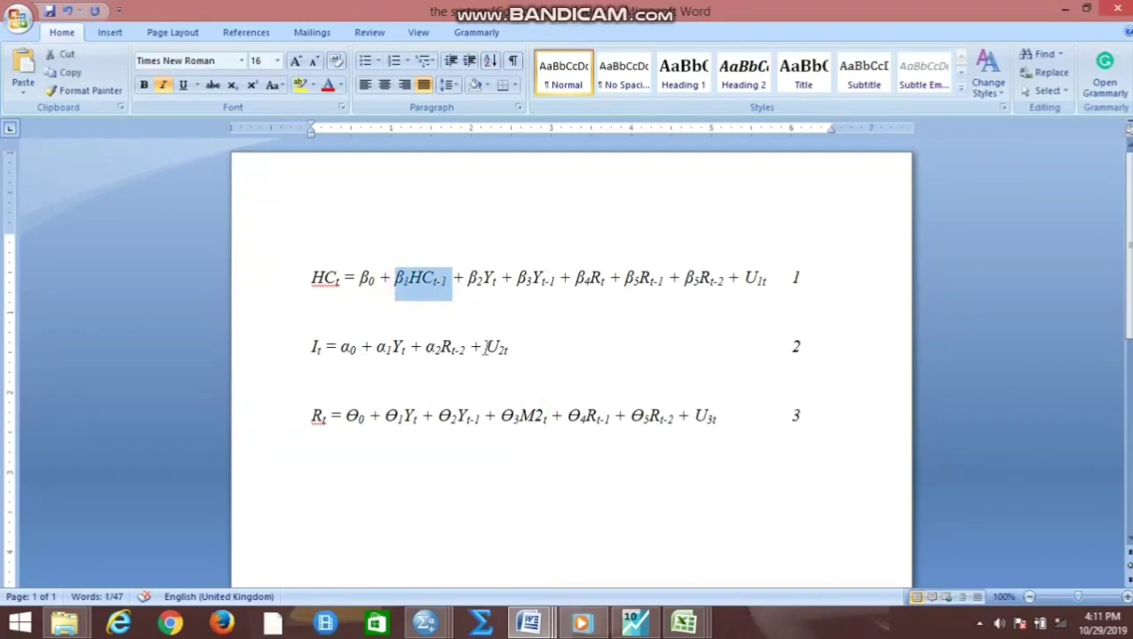
left_click(455, 367)
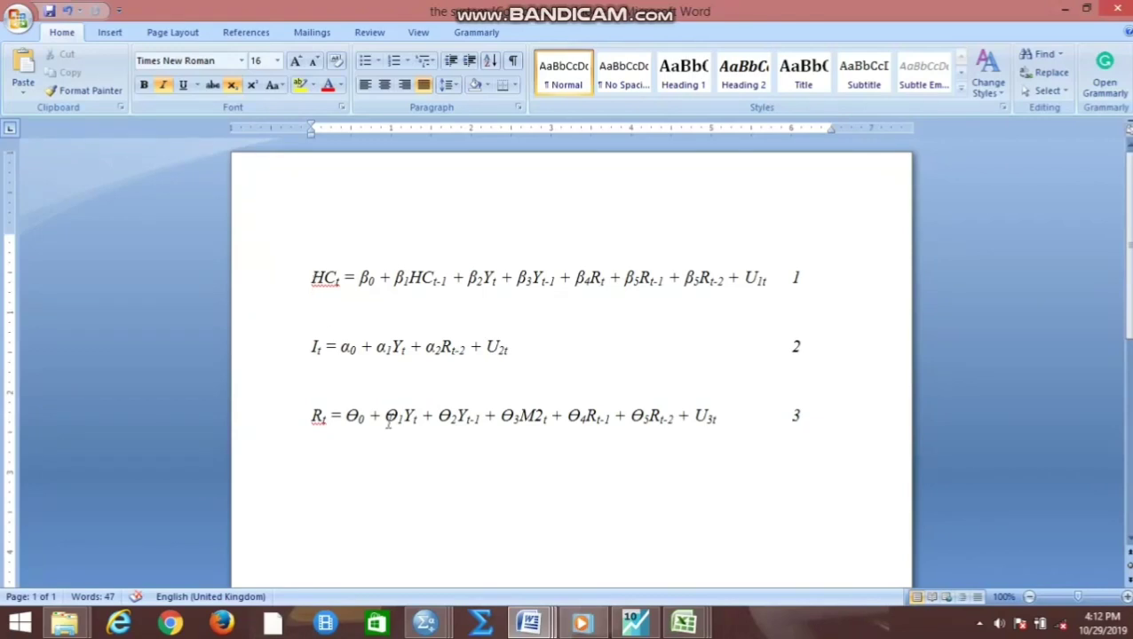
Switch to EViews and create a System object named macro in the SIMULATION01 workfile.
left_click(630, 624)
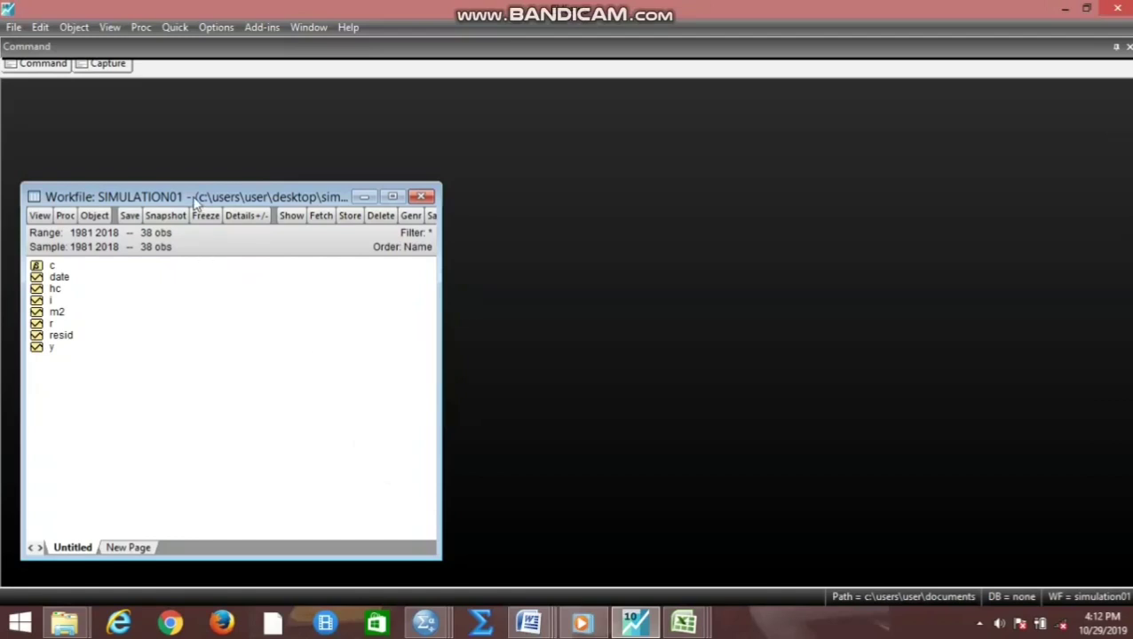
mouse_move(193, 204)
left_mouse_down()
mouse_move(215, 158)
mouse_move(200, 200)
left_mouse_up()
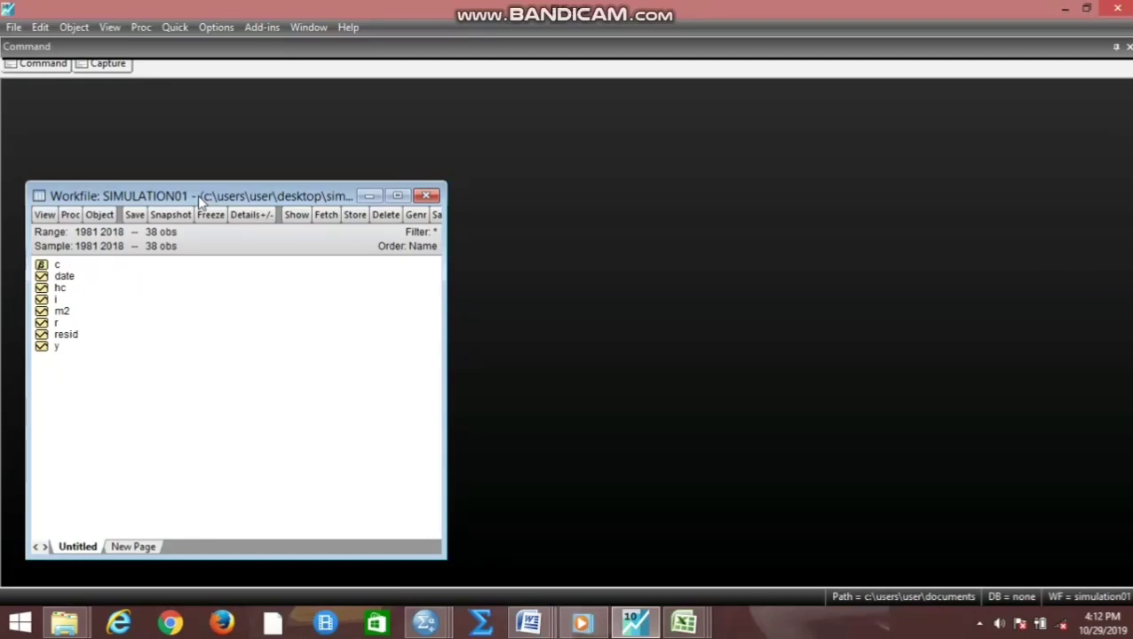
left_click(102, 217)
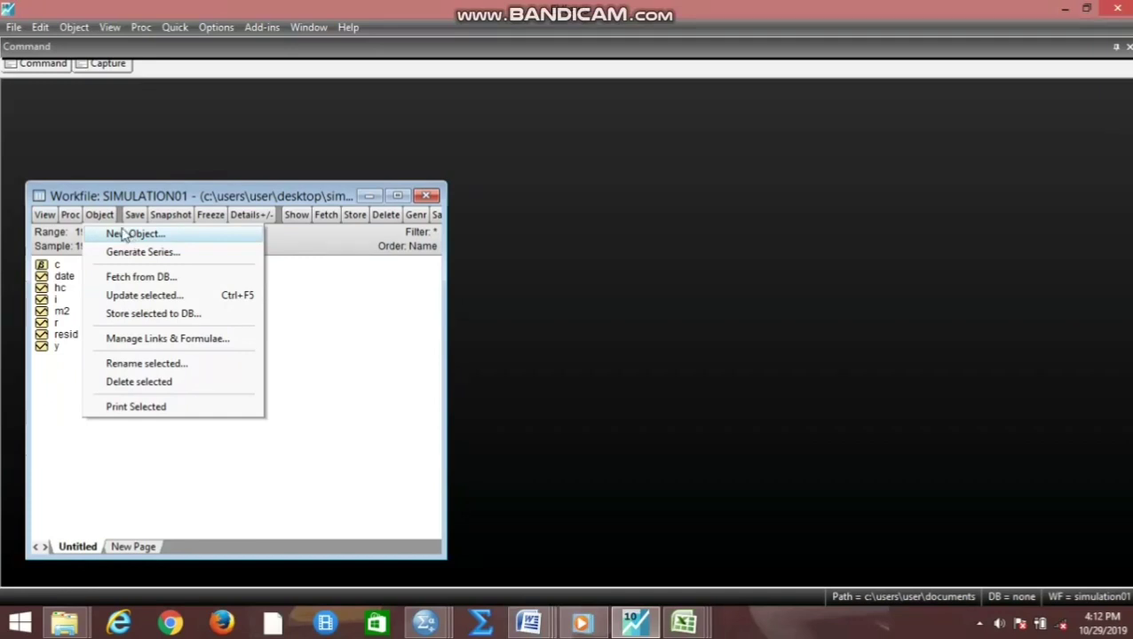
left_click(129, 235)
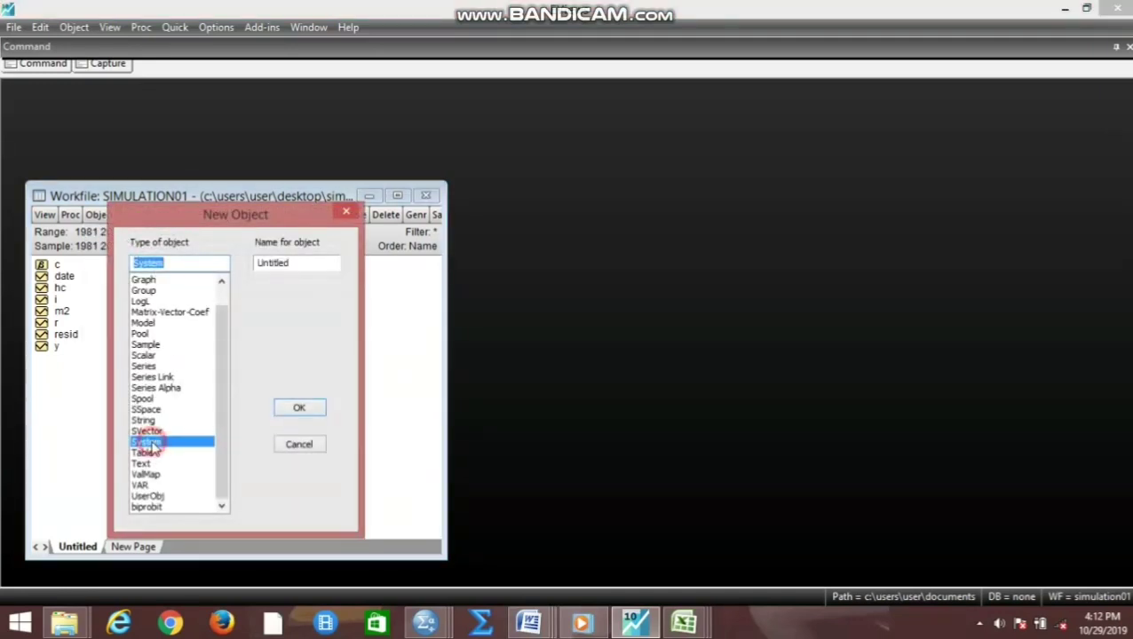
left_click(296, 263)
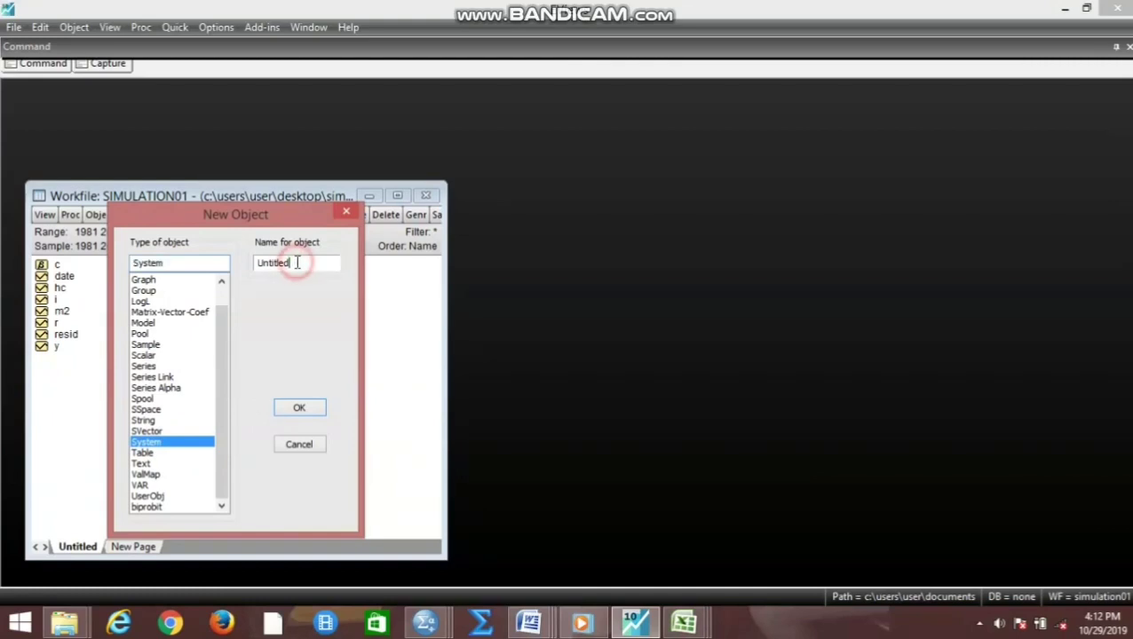
key("BackSpace")
key("BackSpace")
key("BackSpace")
key("BackSpace")
type("macro")
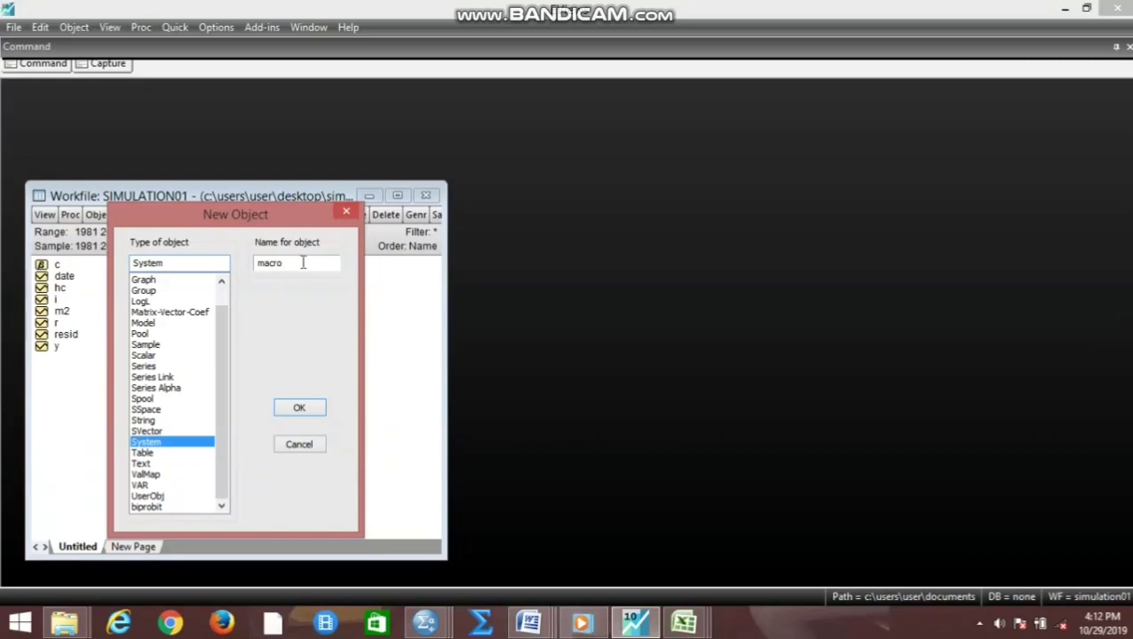
left_click(311, 408)
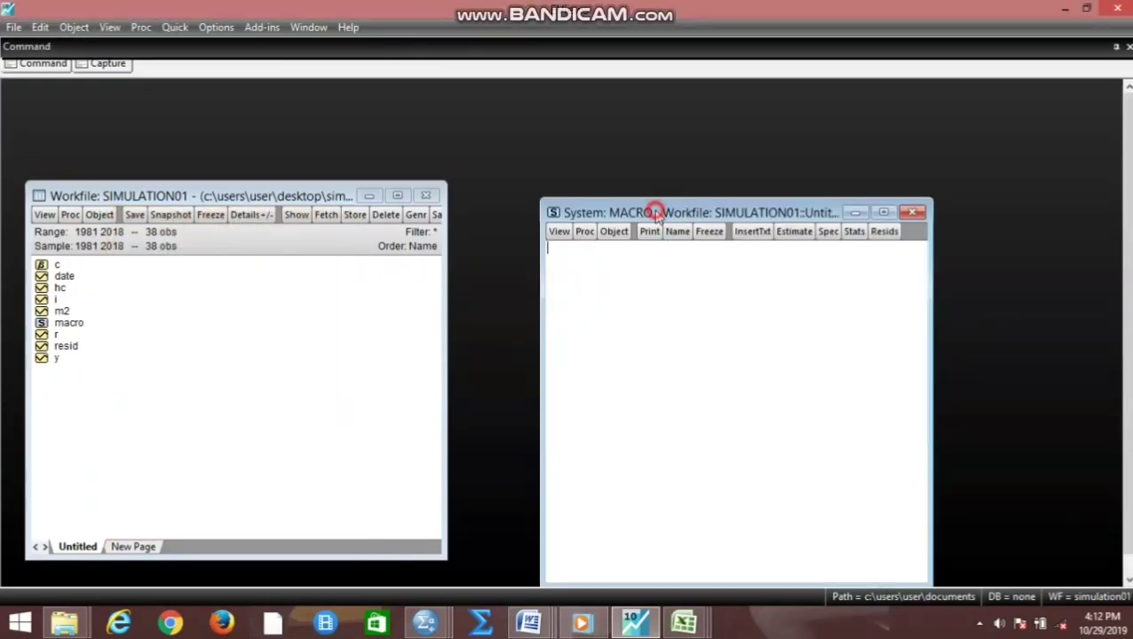
Enter the system equations hc=c(1)+c(2)*hc(-1)+c(3)*y+c(4)*y(-1)+c(5)*r+c(6)*r(-1)+c(7)*r(-2), i=c(8)+c(9)*y+c(10)*r(-2) and r=c(11)+c(12)*y+c(13)*y(-1)+c(14)*m2+c(15)*r(-1)+c(16)*r(-2).
double_click(655, 212)
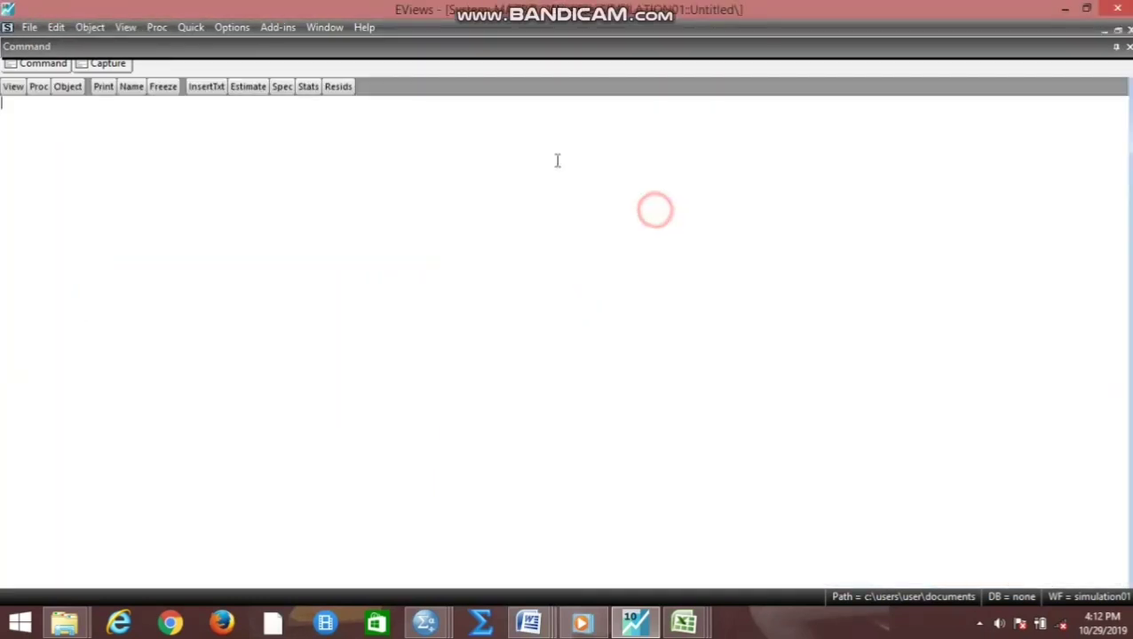
left_click(1116, 32)
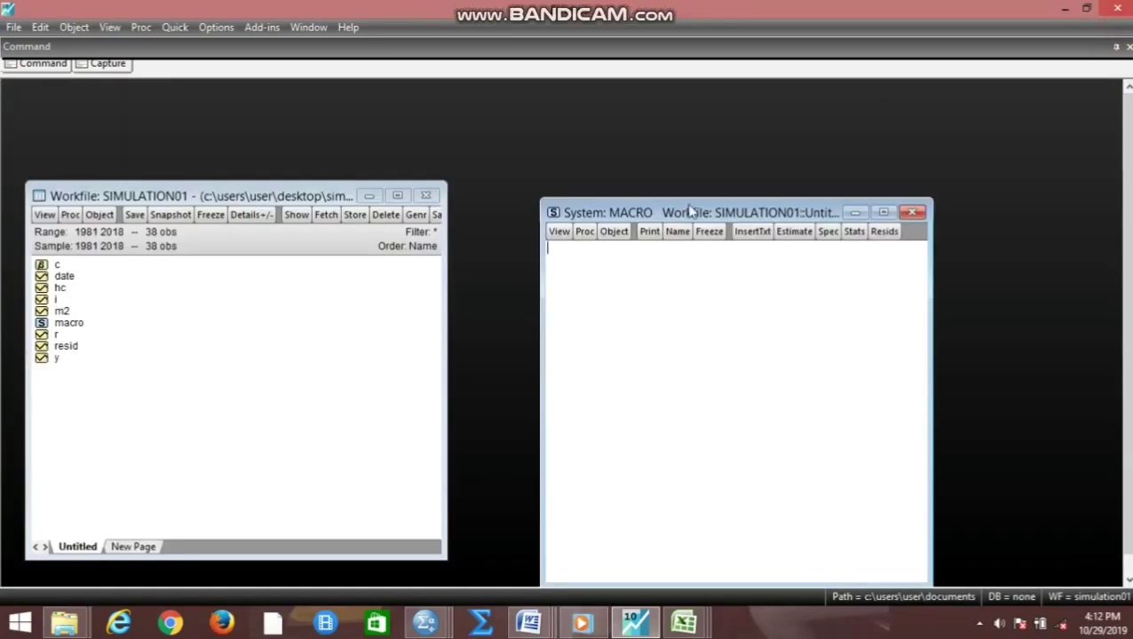
left_click_drag(686, 213, 546, 180)
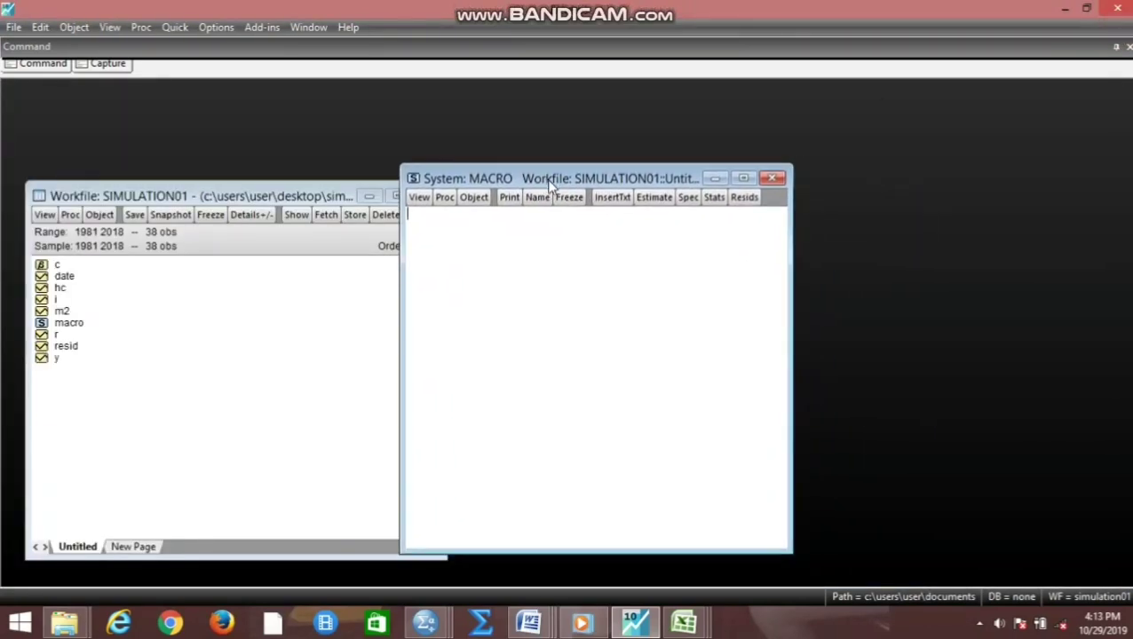
left_click(417, 221)
type("hc=c(1)+c(2)*hc(-1)+c(3)*y+c(4)*y(-1)+c(5)*r+c(6)*r(-1)+c(7)*r(-2) i=c(8)+c(9)*y+c(10)*r(-2) r=c(11)+c(12)*y+c(13)*y(-1)+c(14)*m2+c(15)*r(-1)+c(16)*r(-2)")
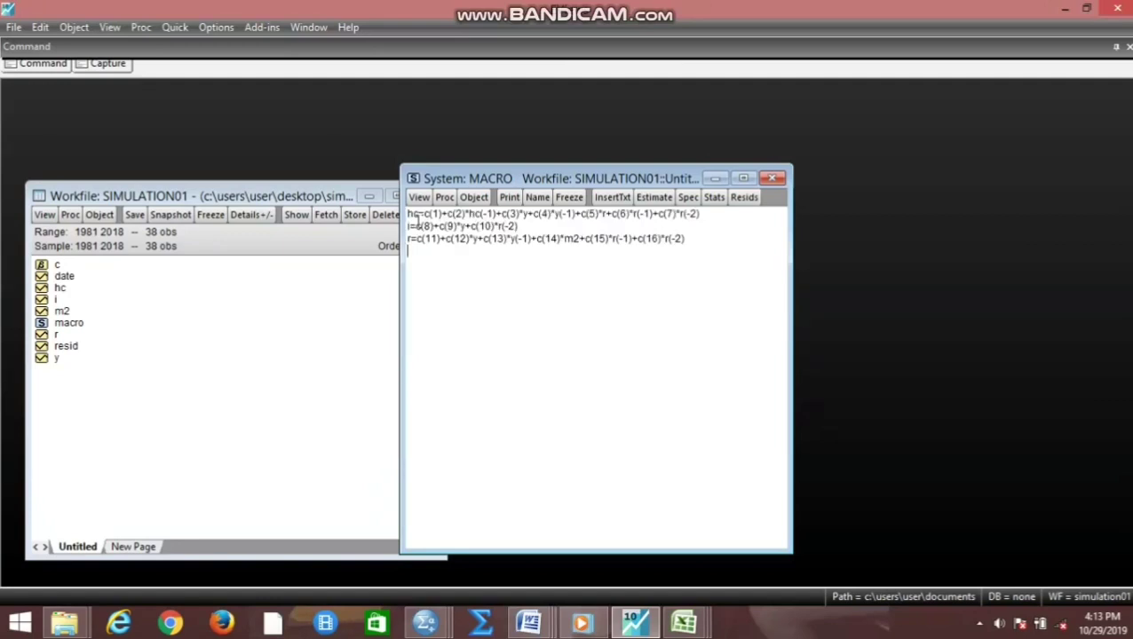
Review the coefficient numbering across the three system equations, from c(1) and c(2) in the first through c(16) in the last.
left_click_drag(413, 221, 499, 264)
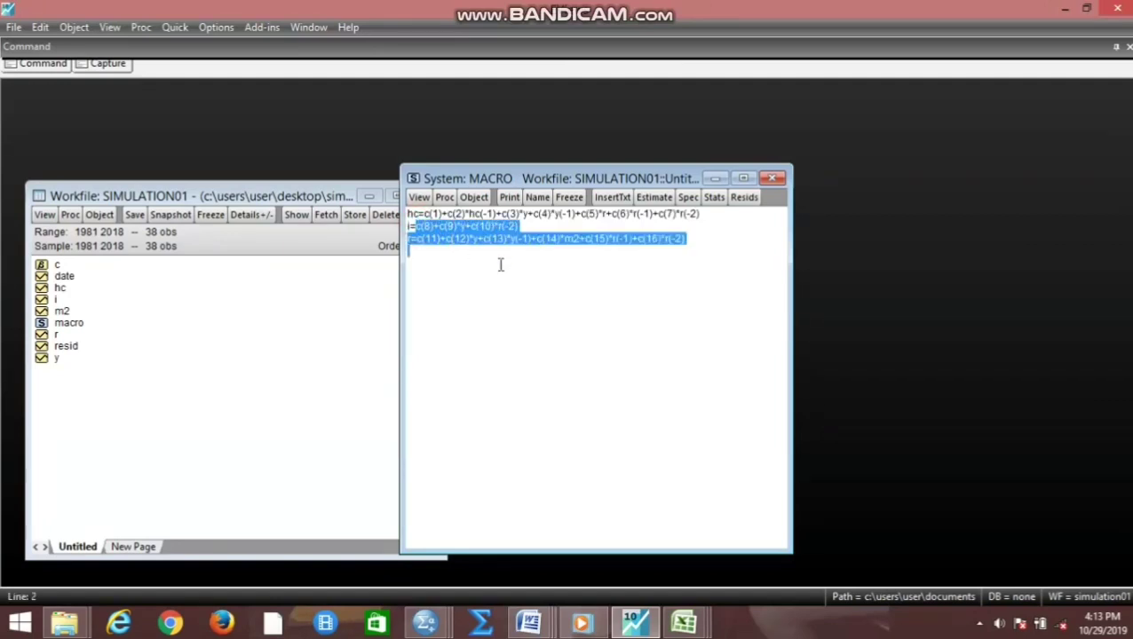
left_click(559, 269)
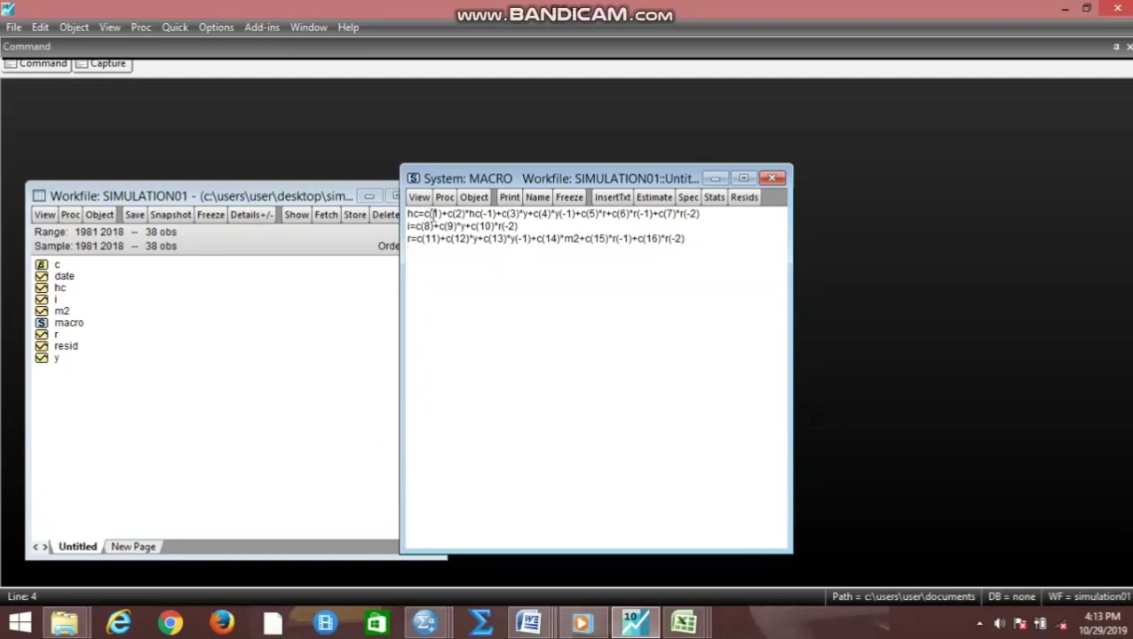
left_click(426, 215)
left_click_drag(426, 215, 440, 214)
left_click(449, 215)
left_click_drag(449, 215, 463, 215)
left_click(643, 240)
left_click_drag(641, 240, 653, 240)
left_click(654, 239)
Estimate the macro system with the Ordinary Least Squares method.
left_click(649, 197)
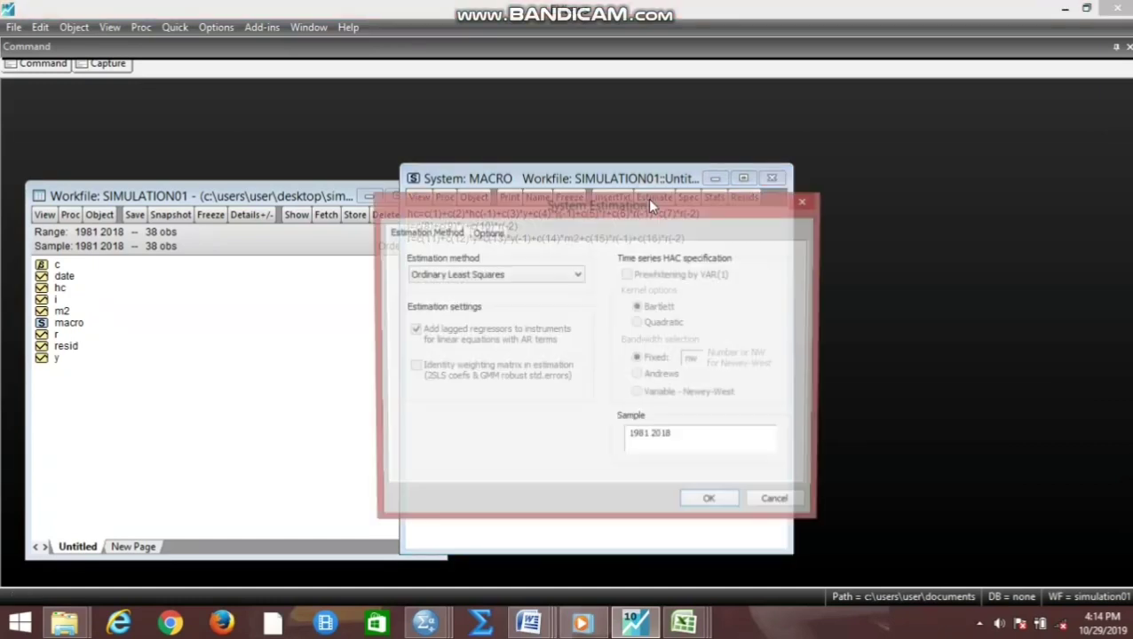
left_click(517, 277)
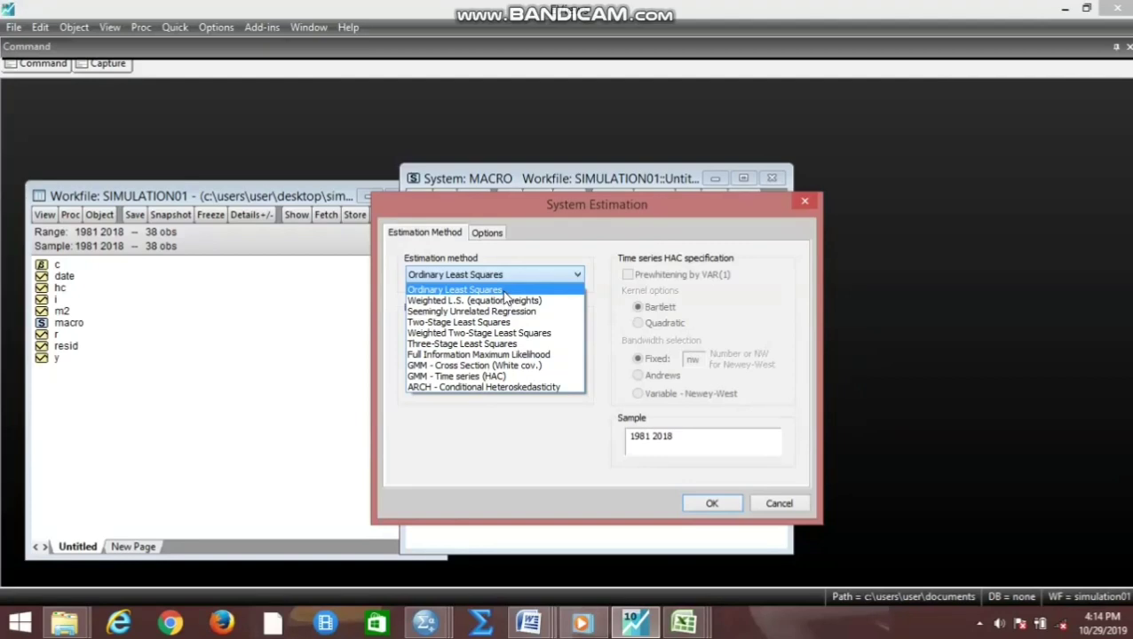
left_click(501, 291)
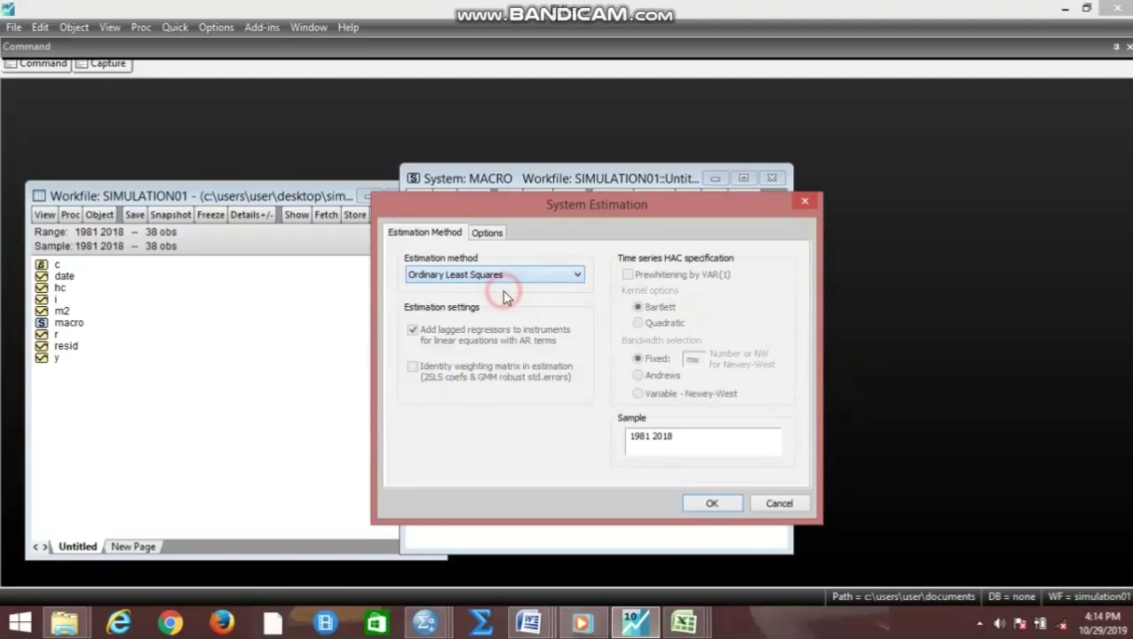
left_click(712, 504)
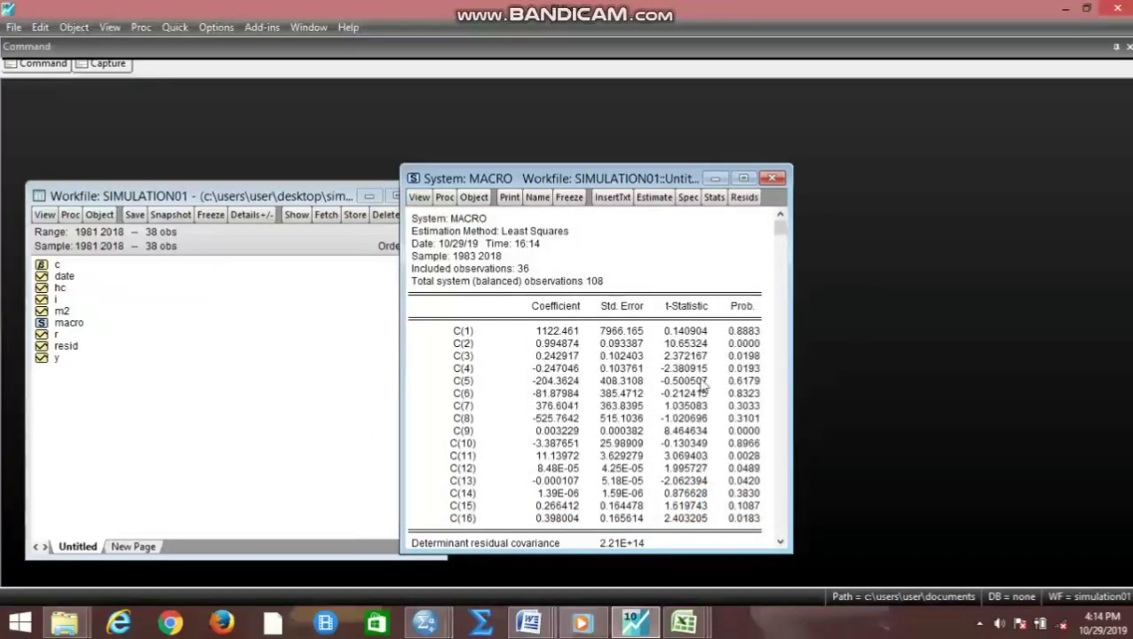
Examine the estimation output, including the coefficient table and the fit statistics of the HC, I and R equations.
left_click_drag(661, 182, 638, 138)
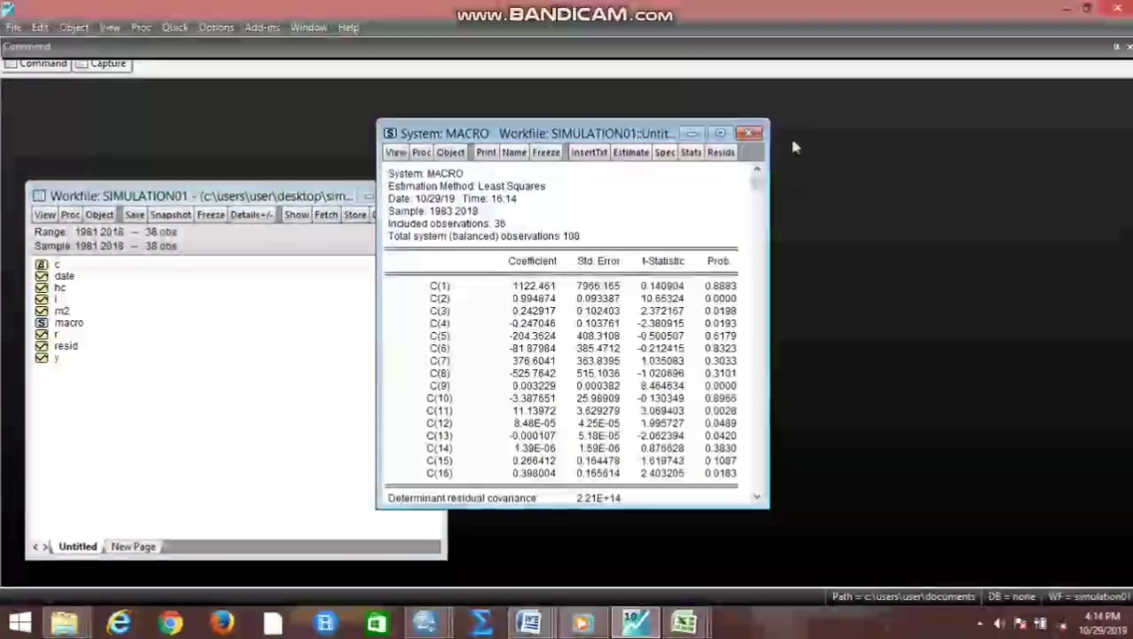
left_click(720, 133)
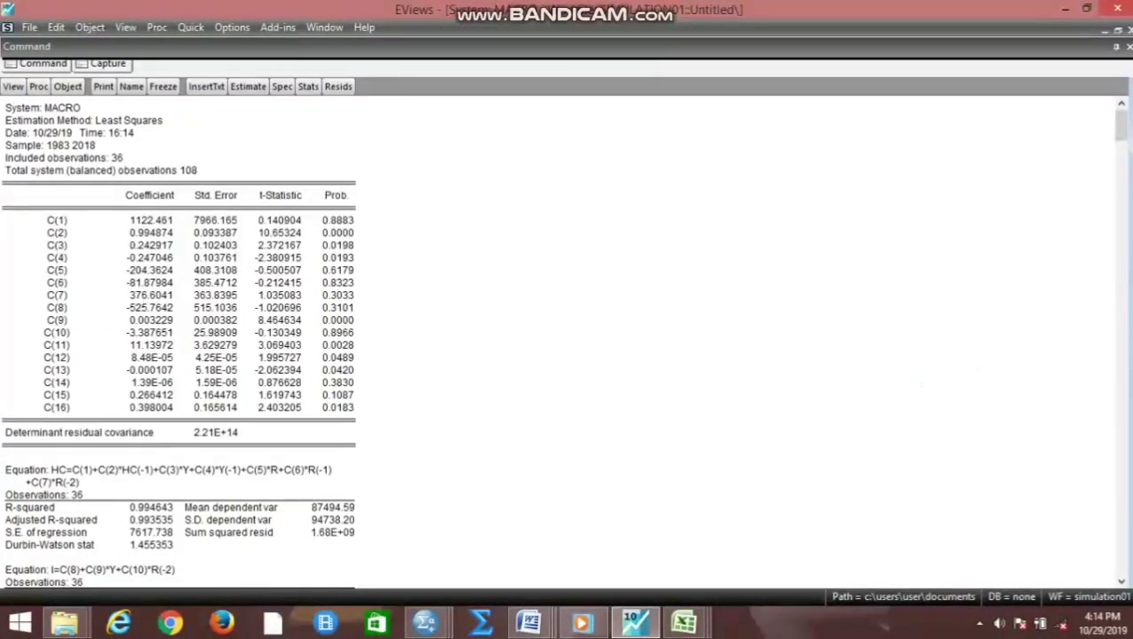
left_click_drag(1120, 124, 1120, 558)
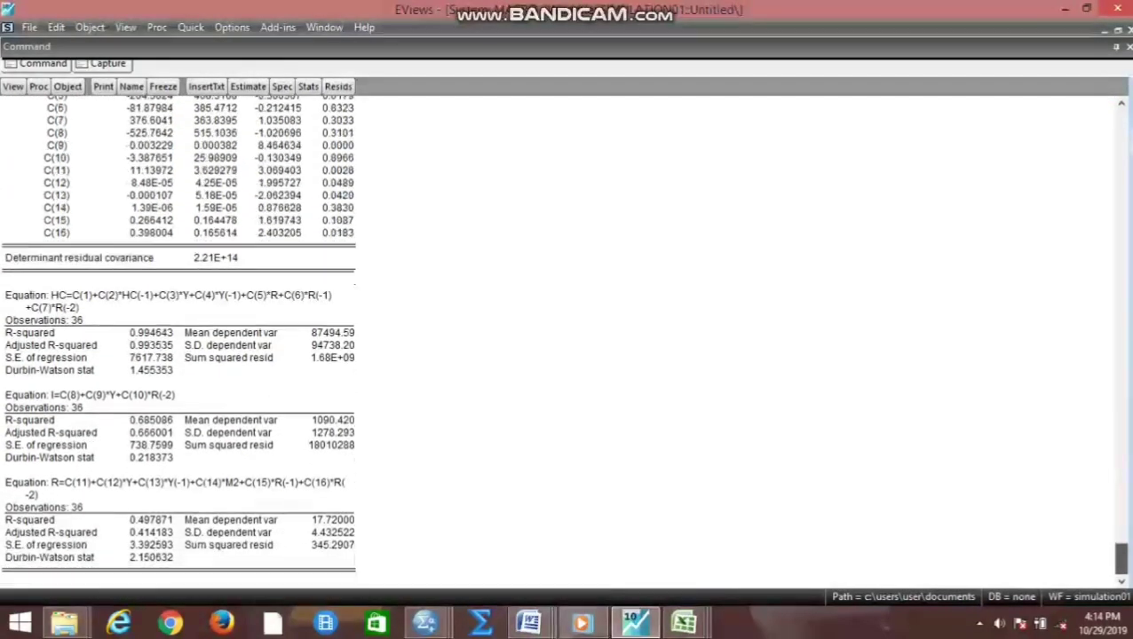
left_click(7, 300)
left_click_drag(7, 300, 397, 367)
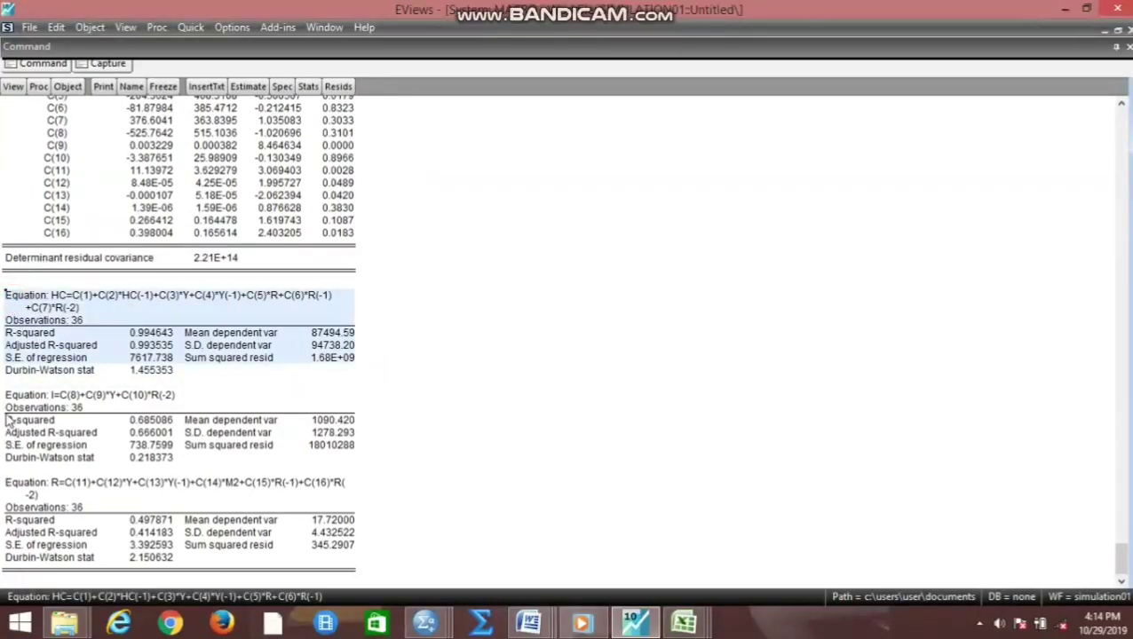
left_click_drag(7, 397, 372, 456)
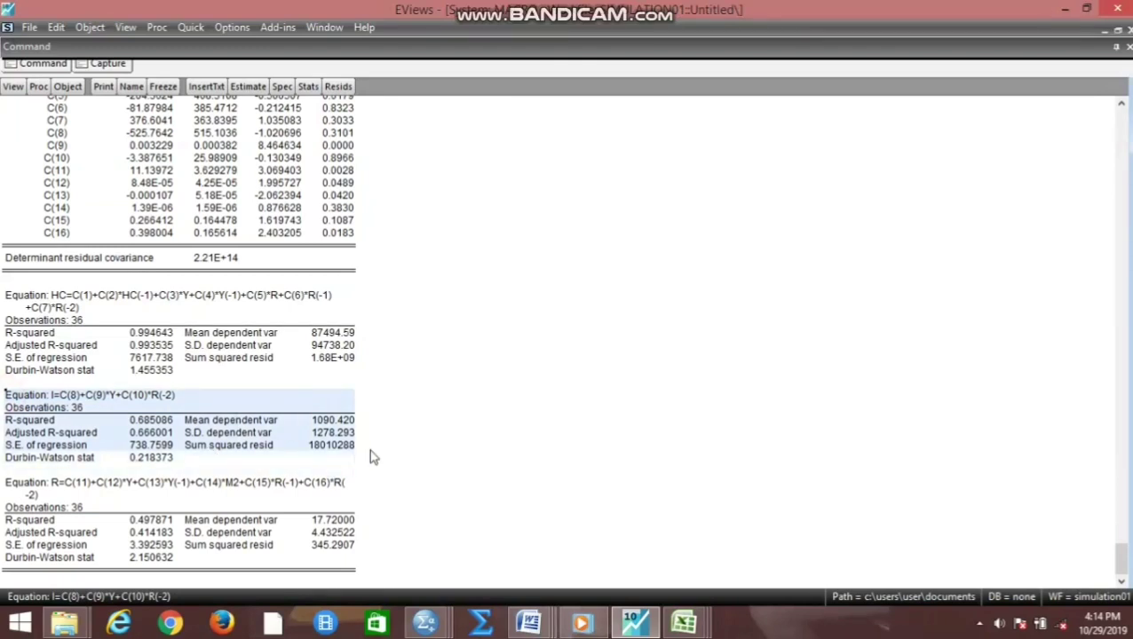
left_click_drag(7, 485, 408, 610)
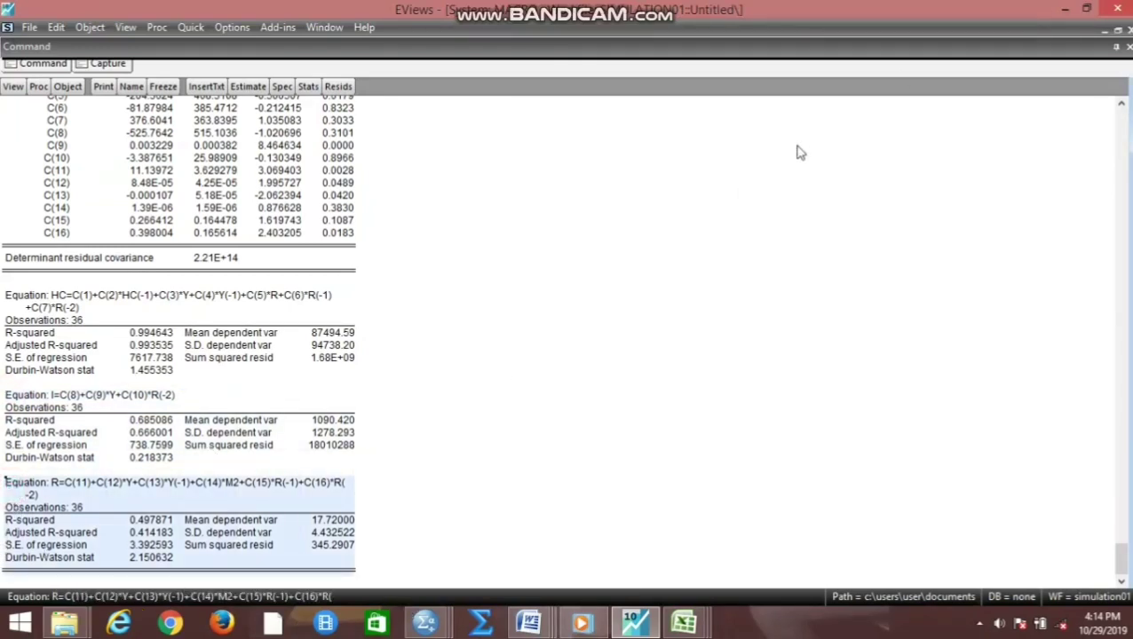
left_click(1117, 32)
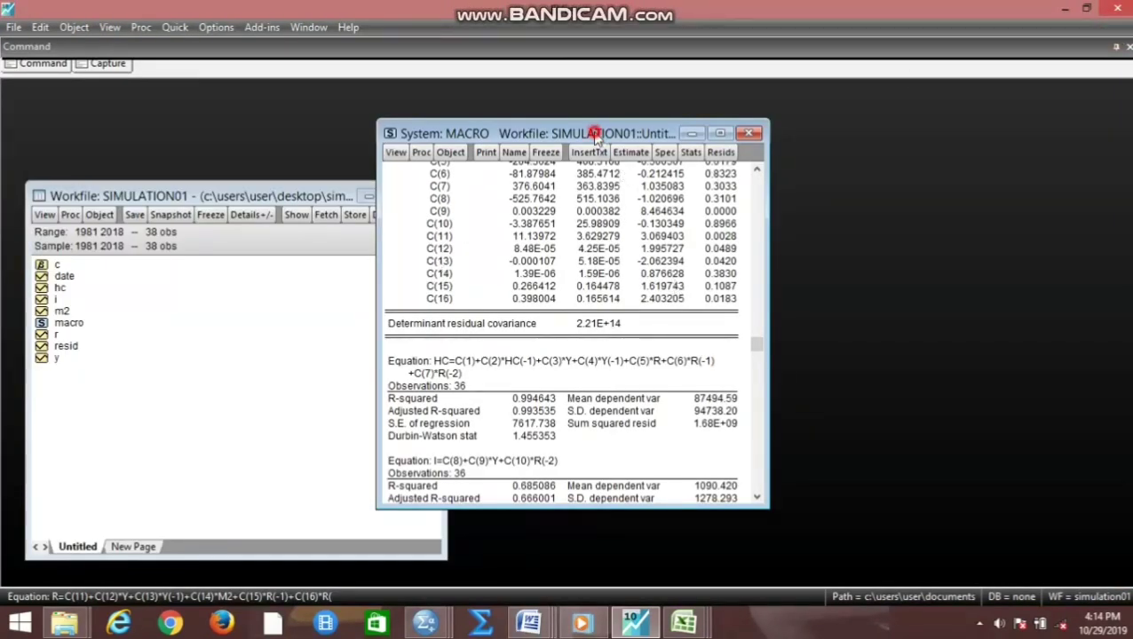
Make a model from the estimated macro system and place its window beside the workfile's object list.
left_click_drag(596, 137, 563, 191)
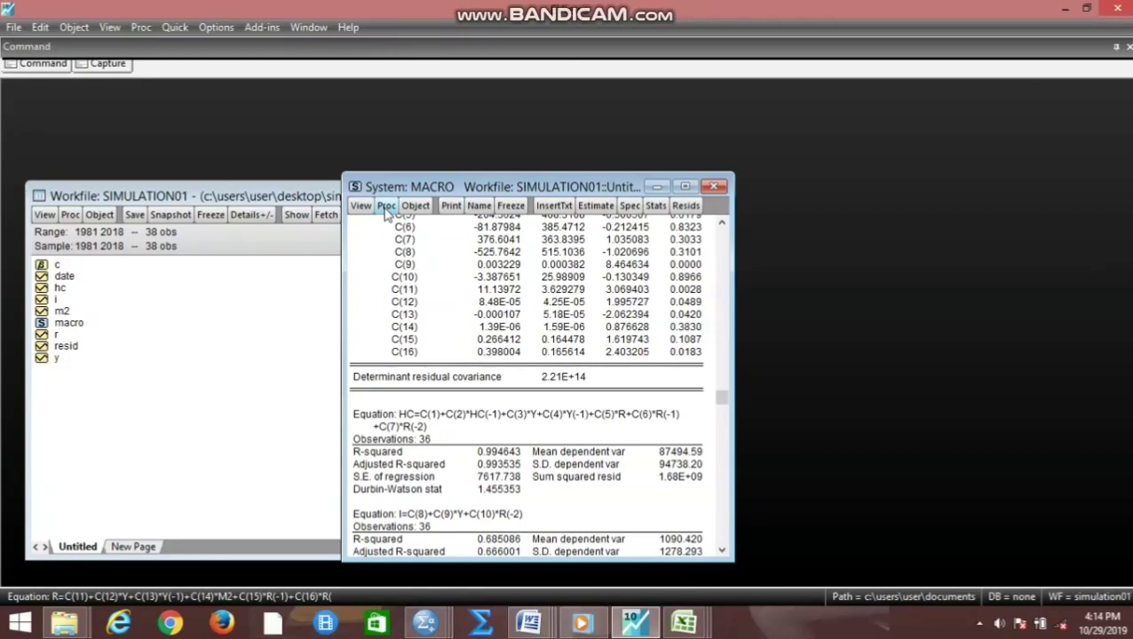
left_click(386, 206)
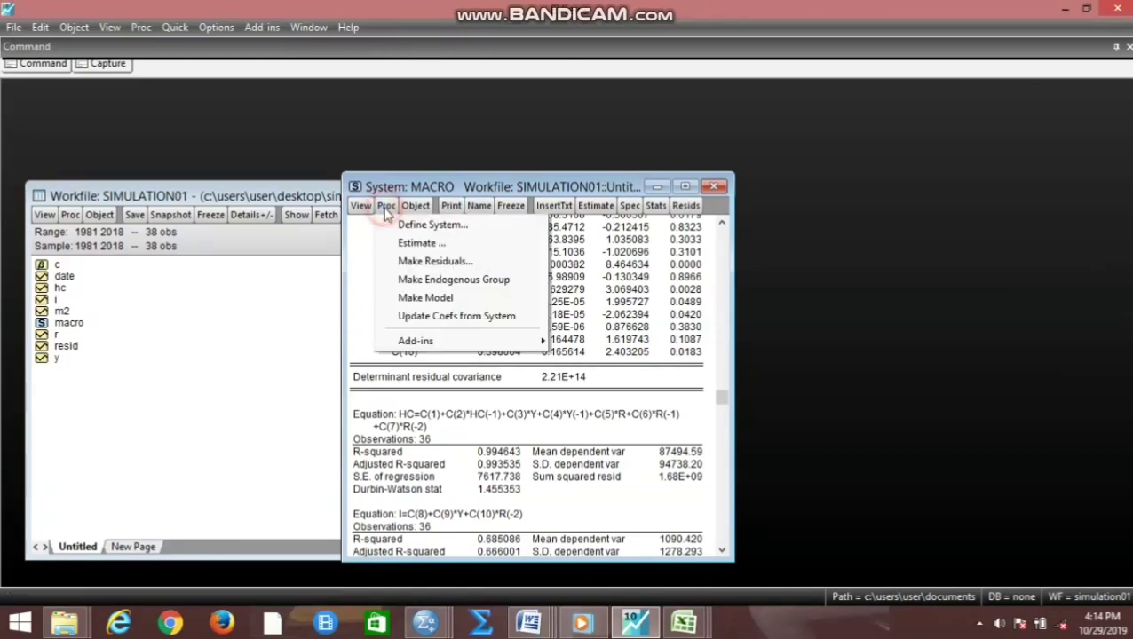
left_click(436, 300)
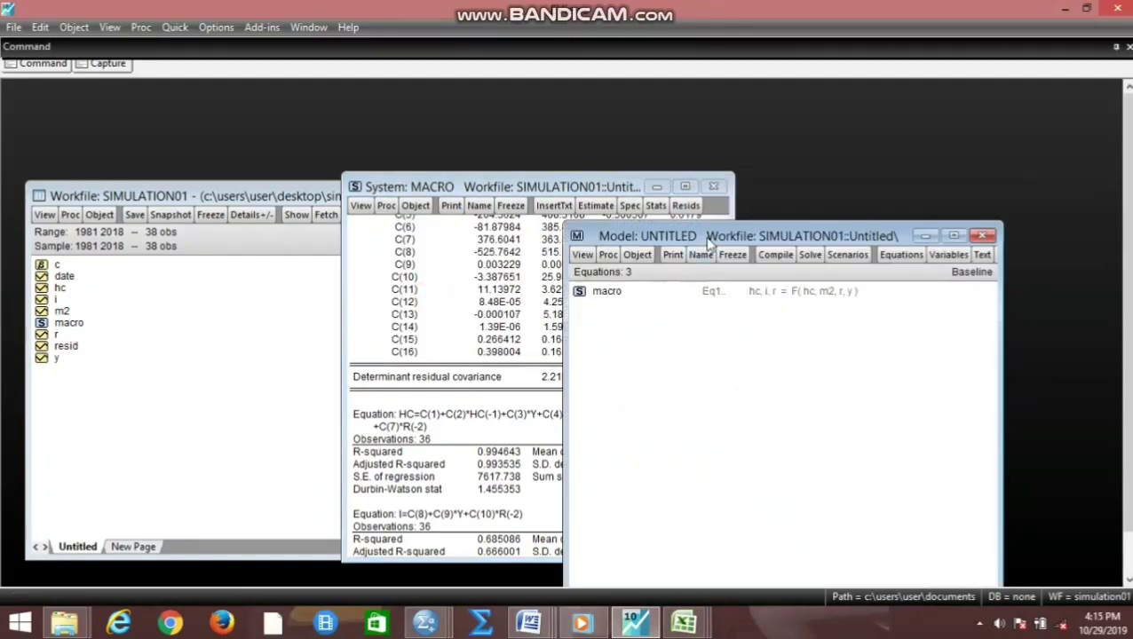
left_click_drag(709, 238, 440, 183)
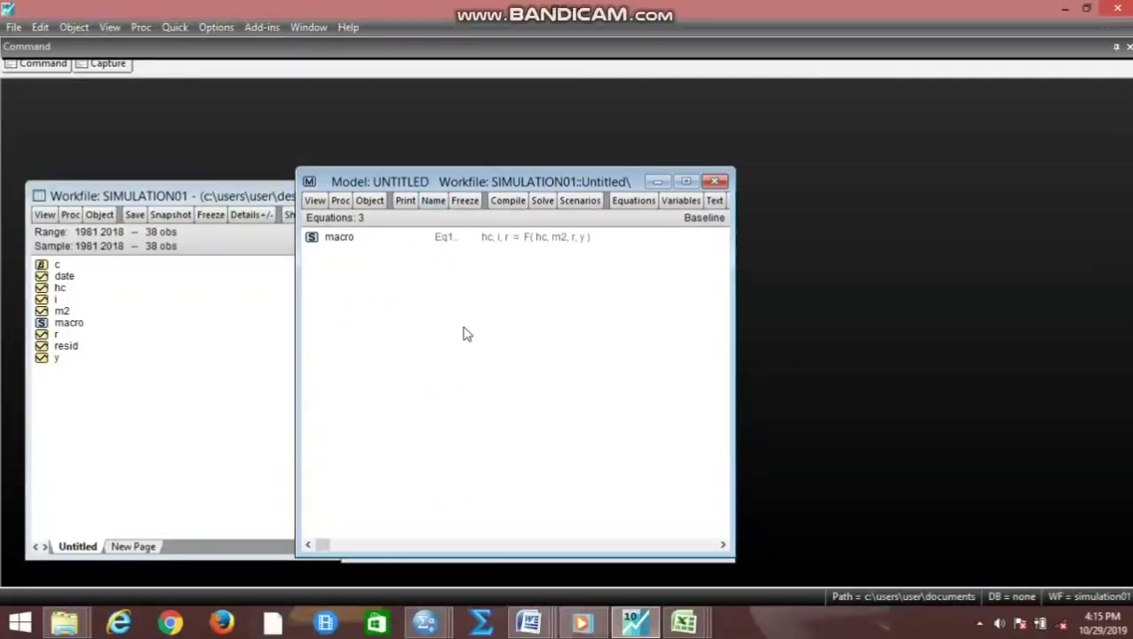
Break all of the model's links so every equation is inline, and display the model as equation text.
left_click_drag(415, 182, 362, 177)
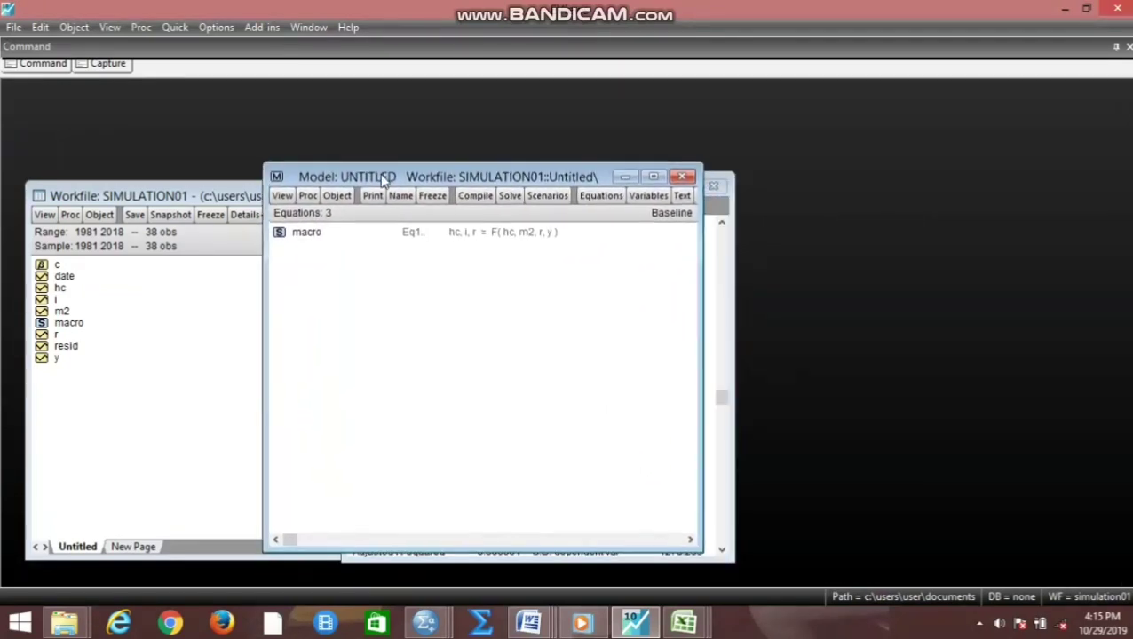
left_click(301, 236)
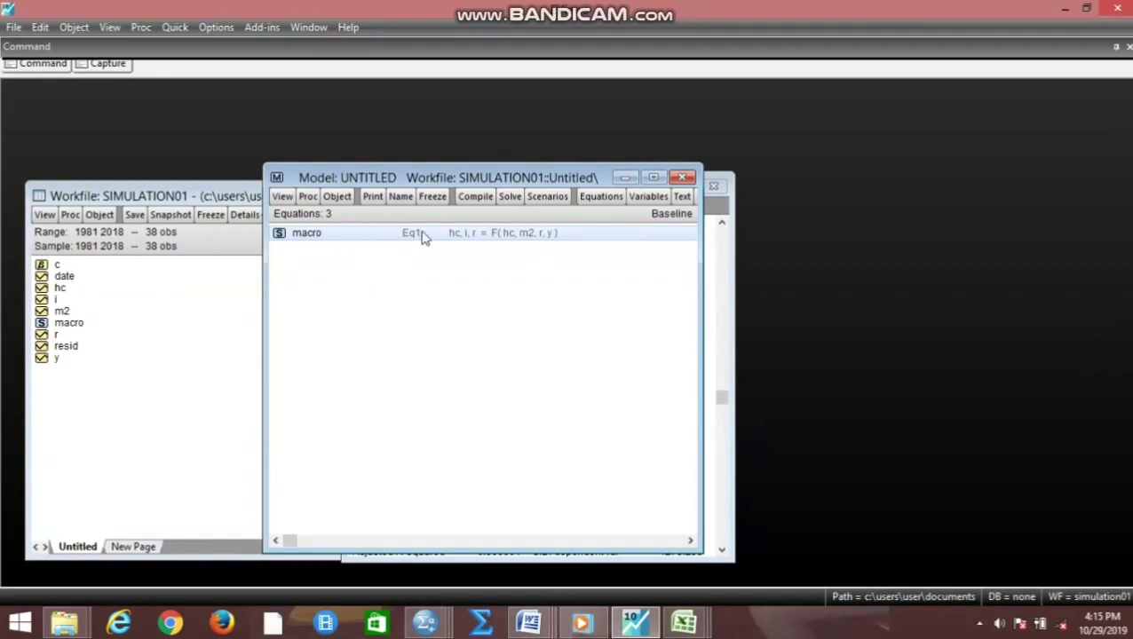
left_click(308, 197)
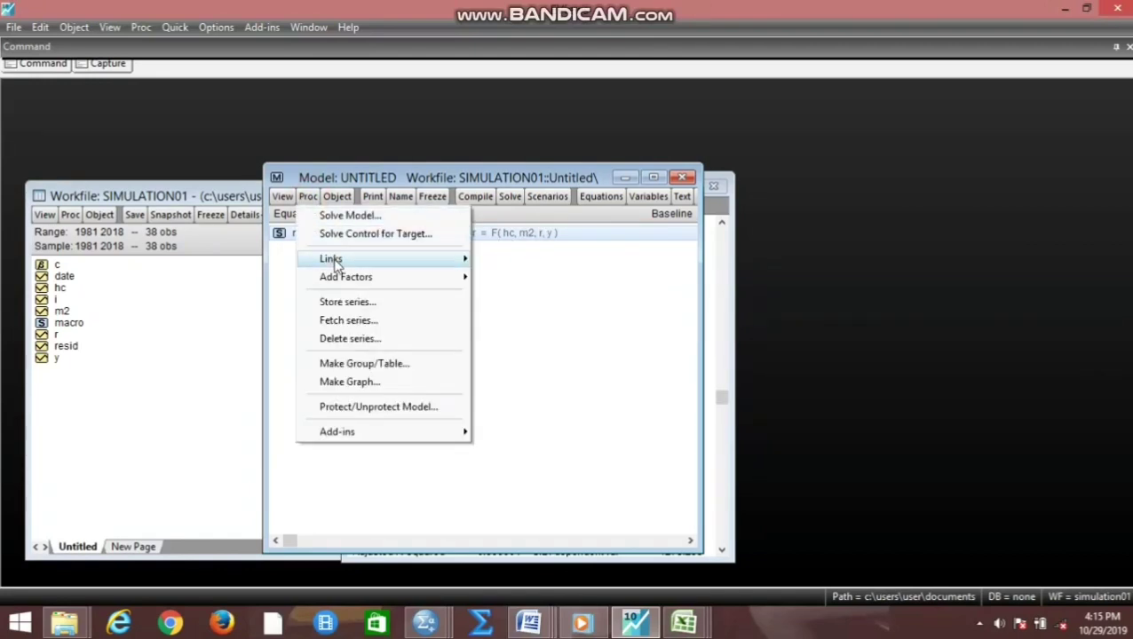
mouse_move(430, 258)
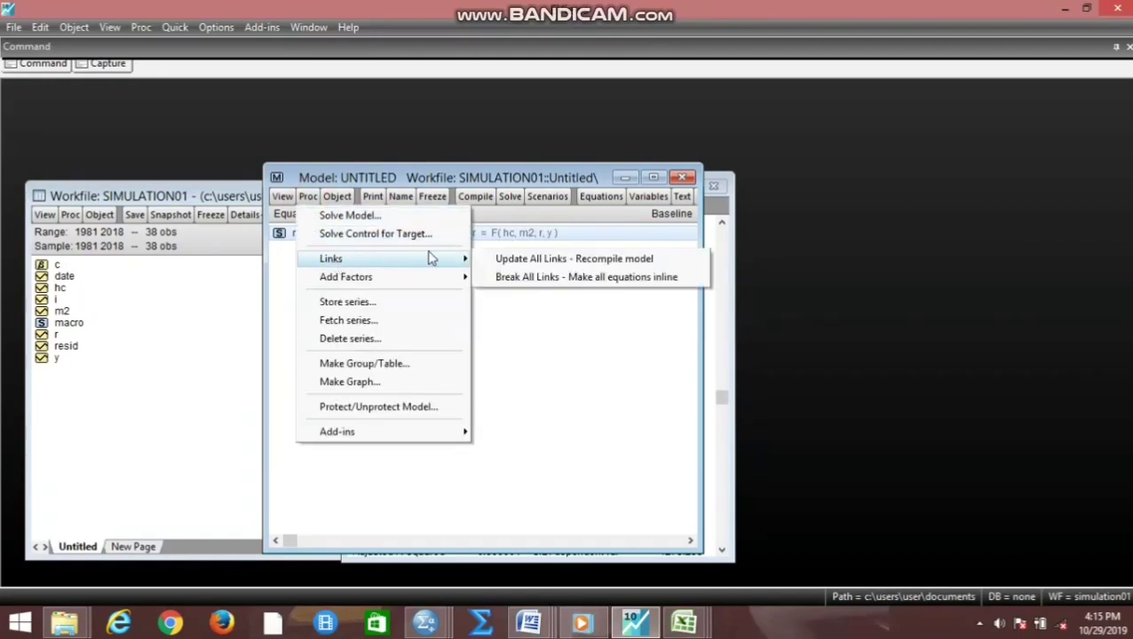
left_click(567, 278)
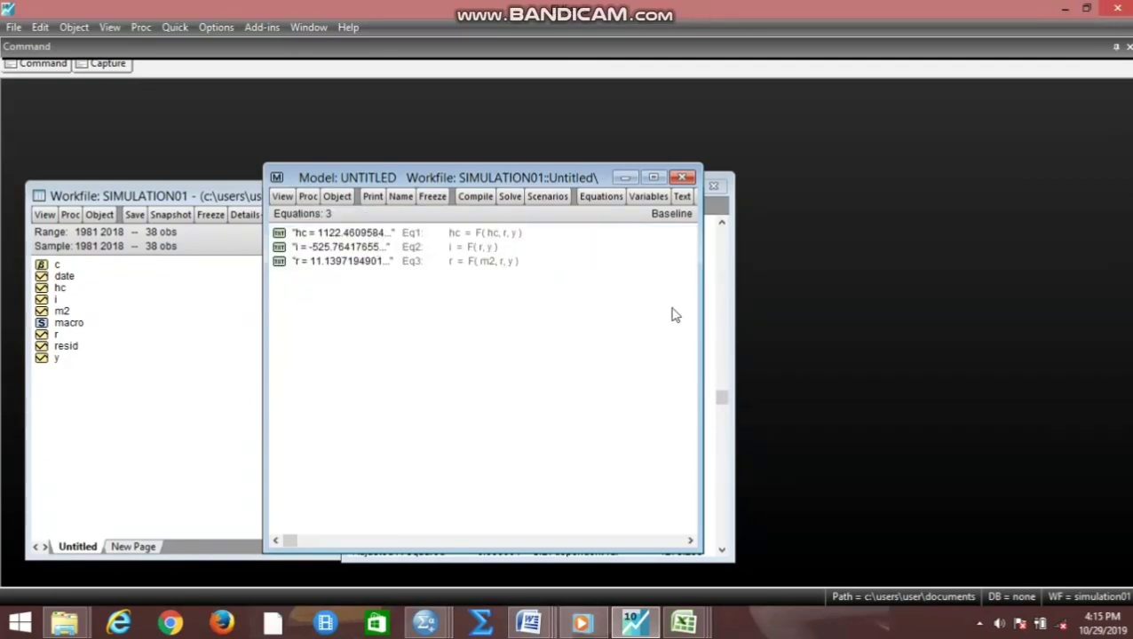
left_click(680, 197)
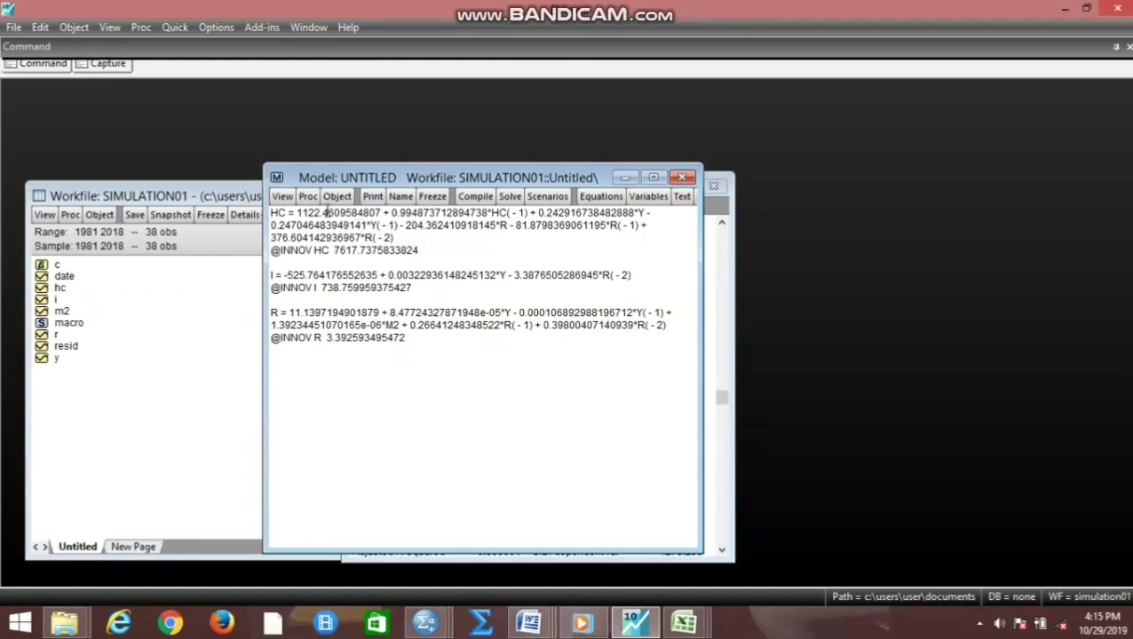
Set up the model solution as a static solution with the solution sample 1981 2018.
left_click(511, 201)
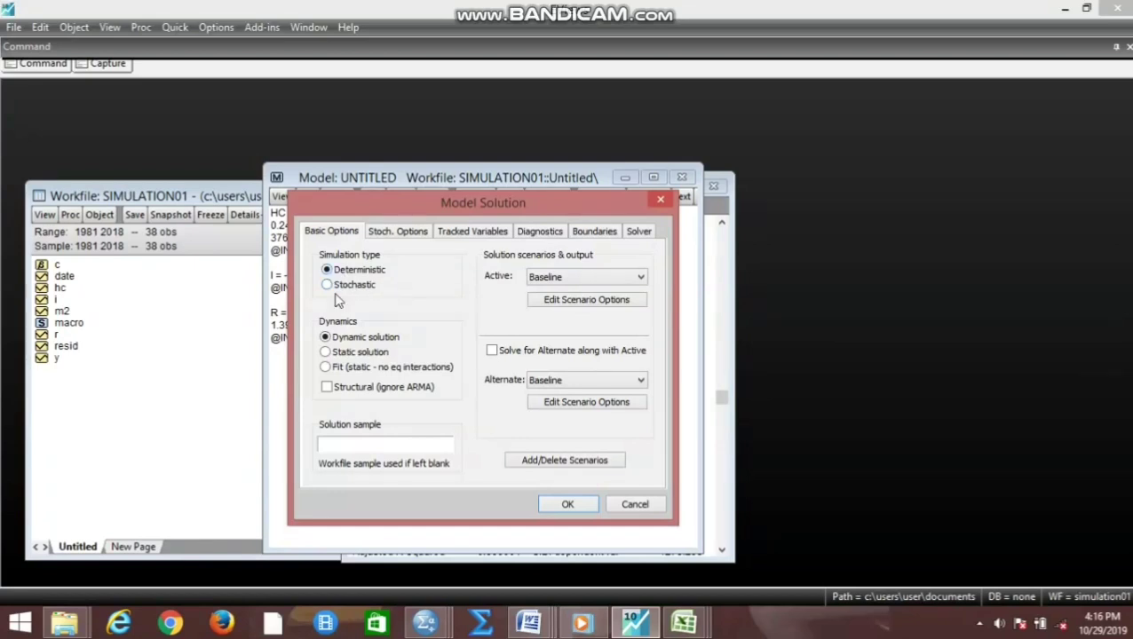
left_click(326, 352)
left_click(333, 444)
Change the solution algorithm to Gauss-Seidel and solve the model.
left_click(635, 231)
left_click(432, 276)
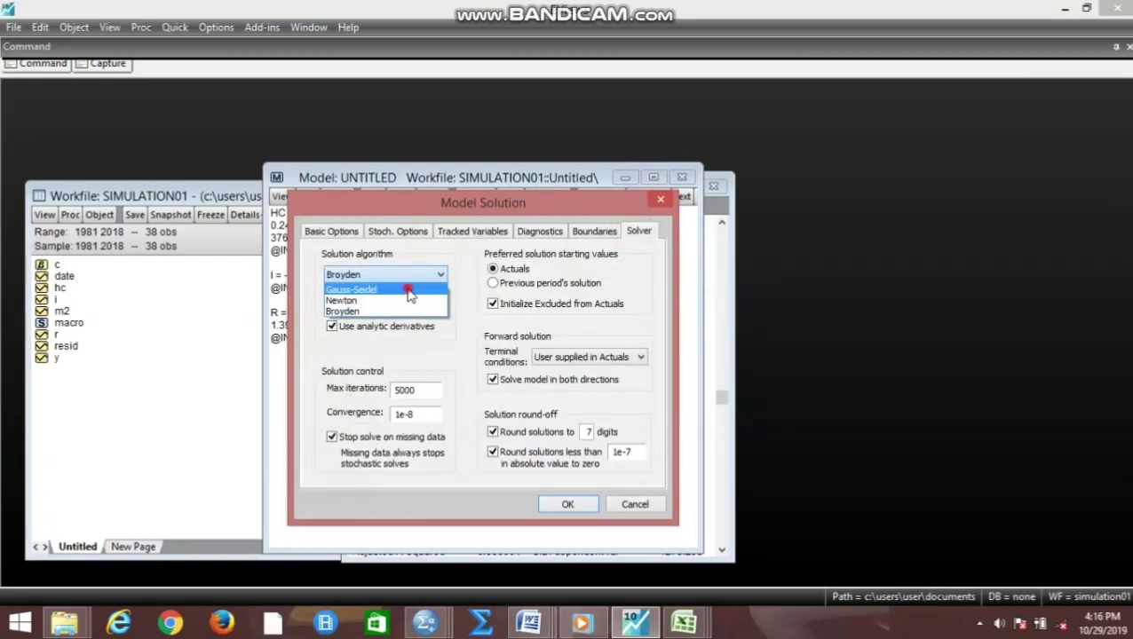
left_click(408, 290)
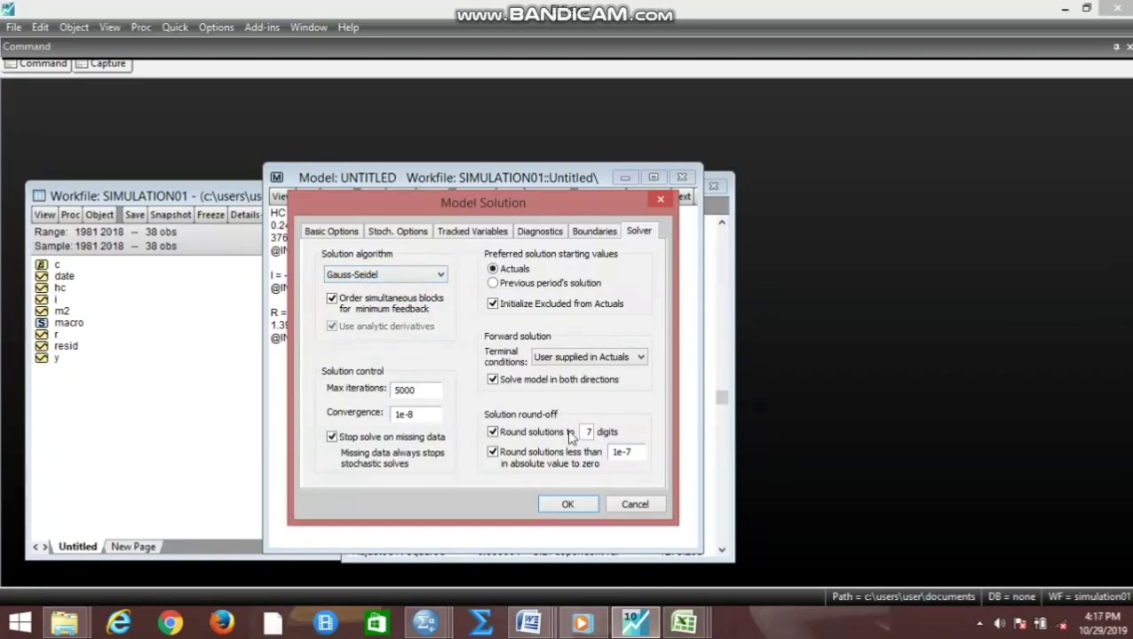
left_click(325, 234)
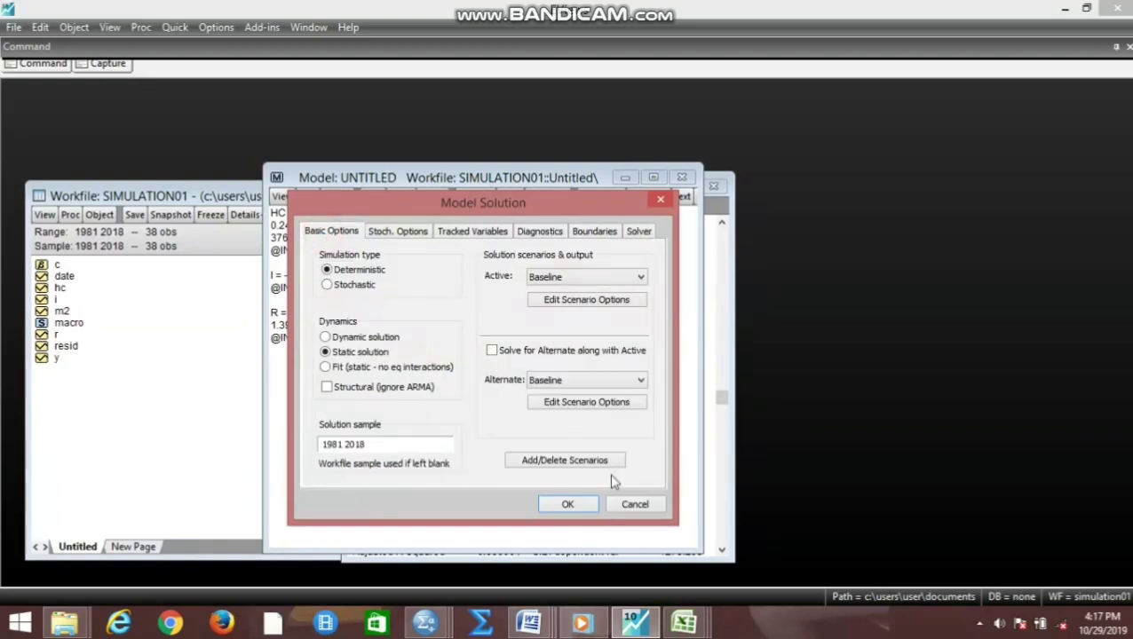
left_click(568, 504)
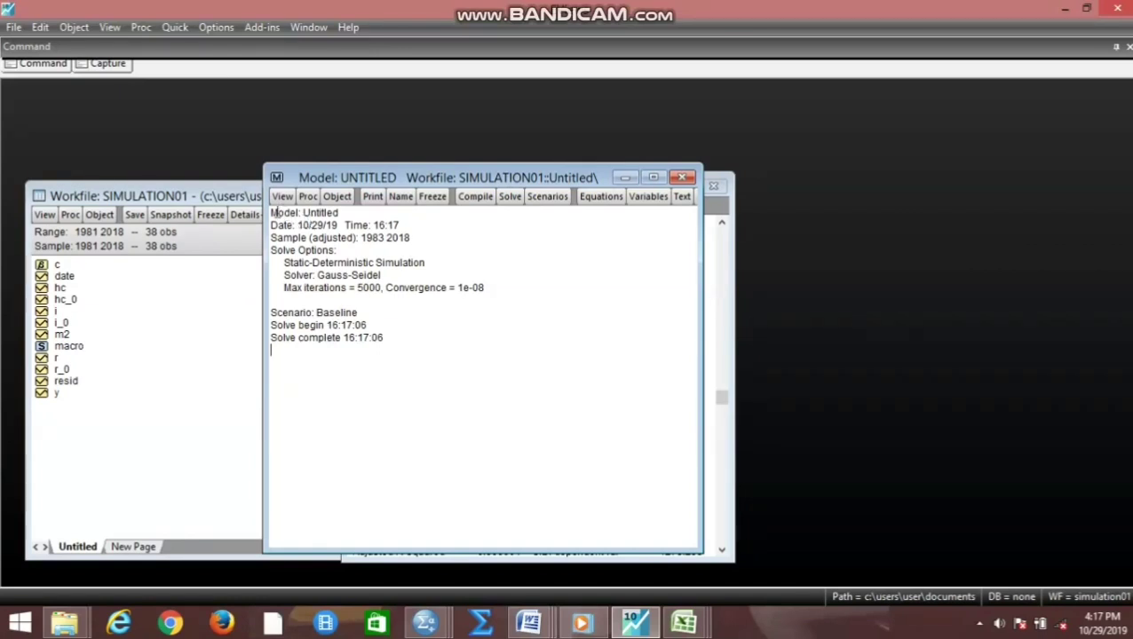
Review the solution report and the baseline series hc_0, i_0 and r_0 in the workfile against the original series.
left_click_drag(274, 213, 387, 351)
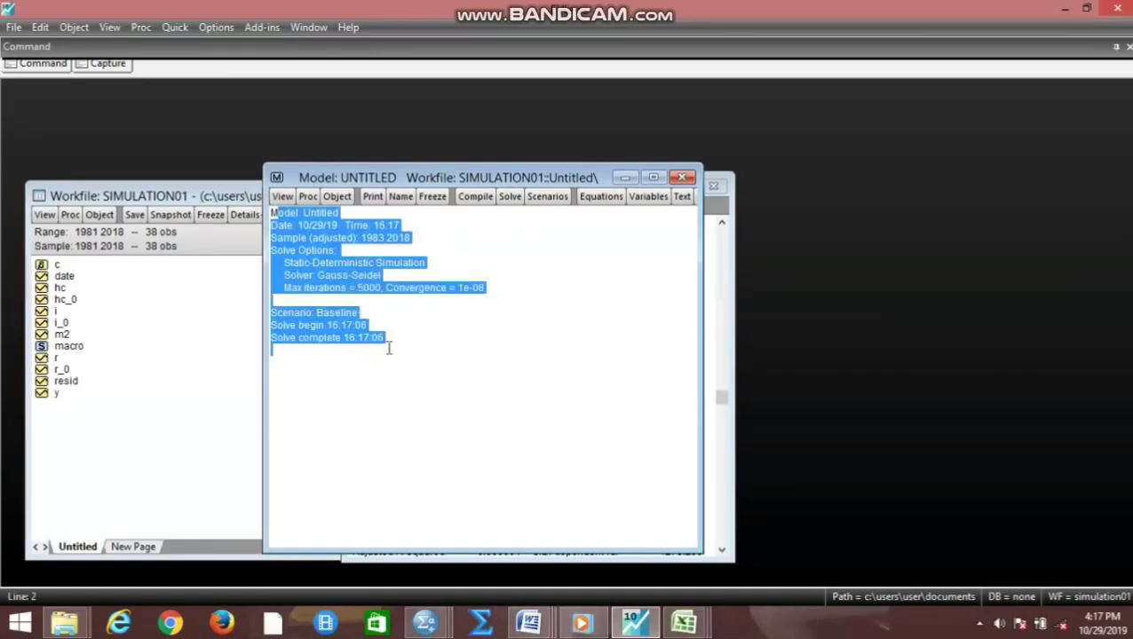
left_click(407, 287)
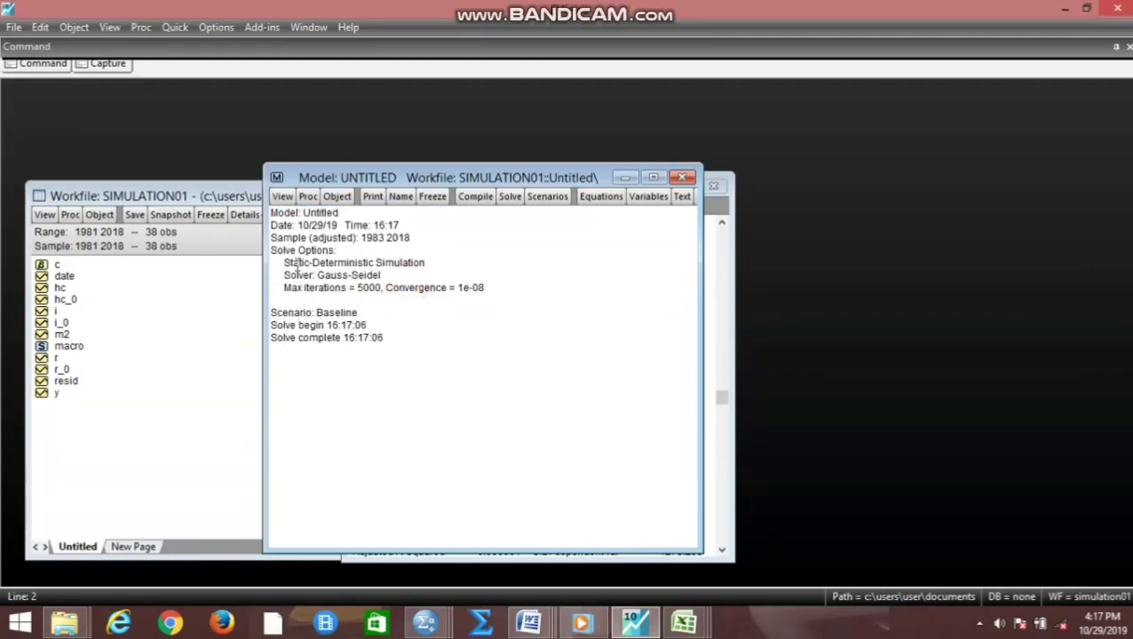
left_click(119, 334)
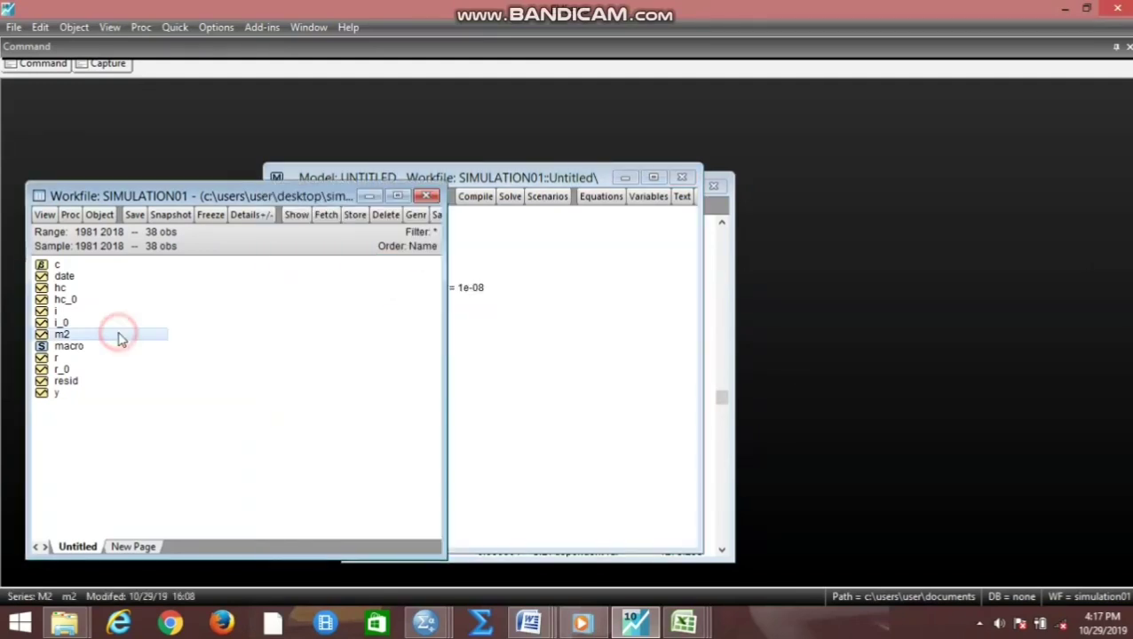
left_click(84, 300)
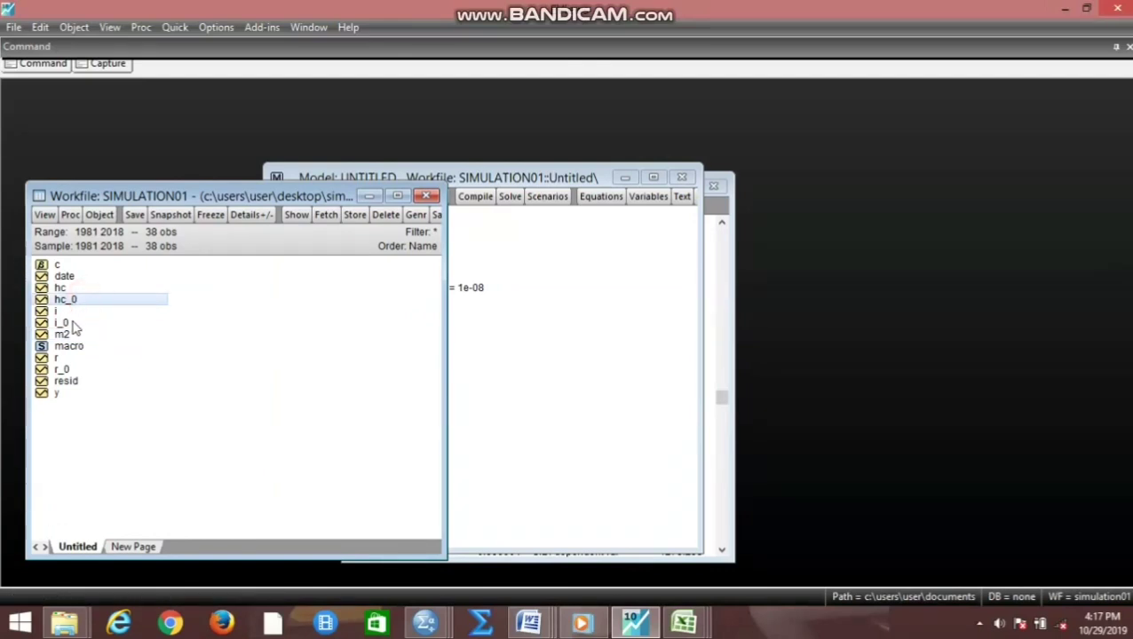
left_click(72, 324)
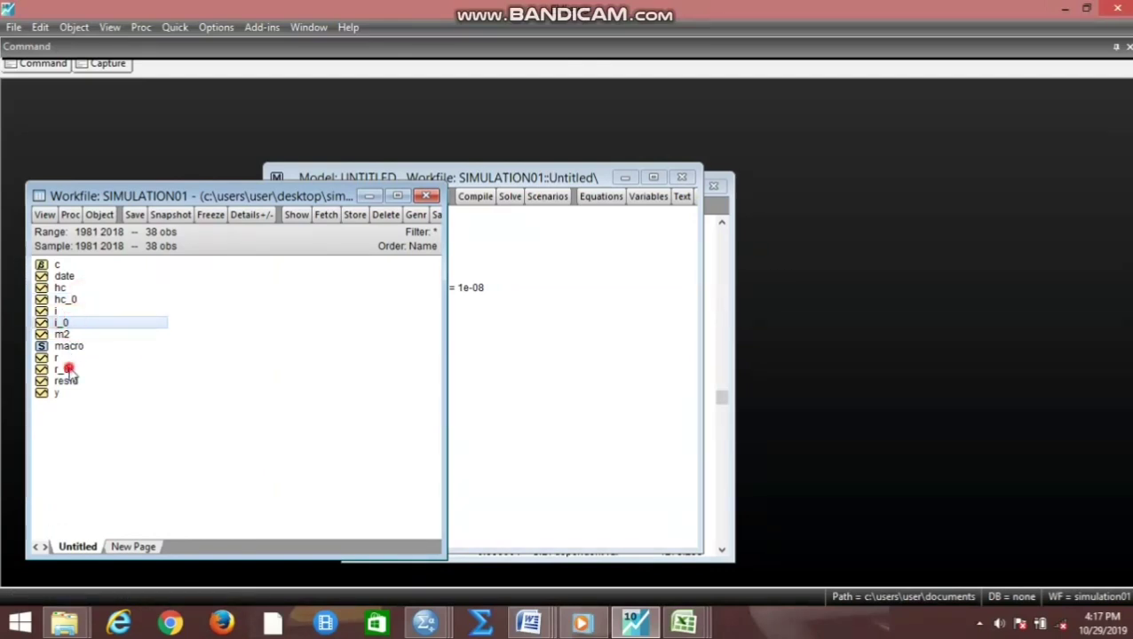
left_click(68, 370)
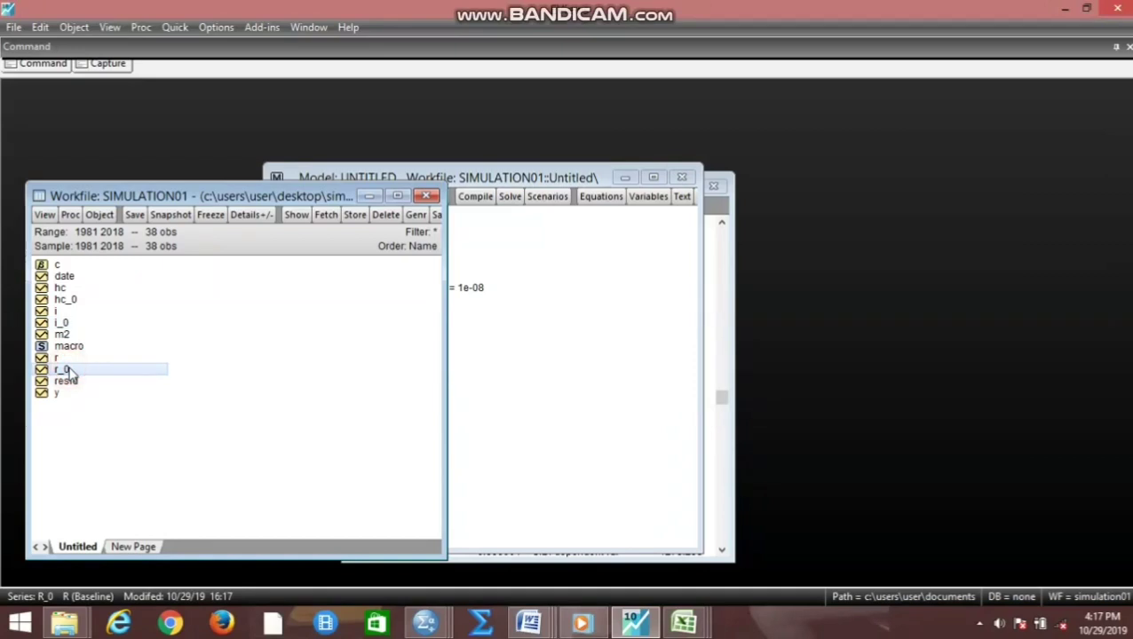
left_click(66, 291)
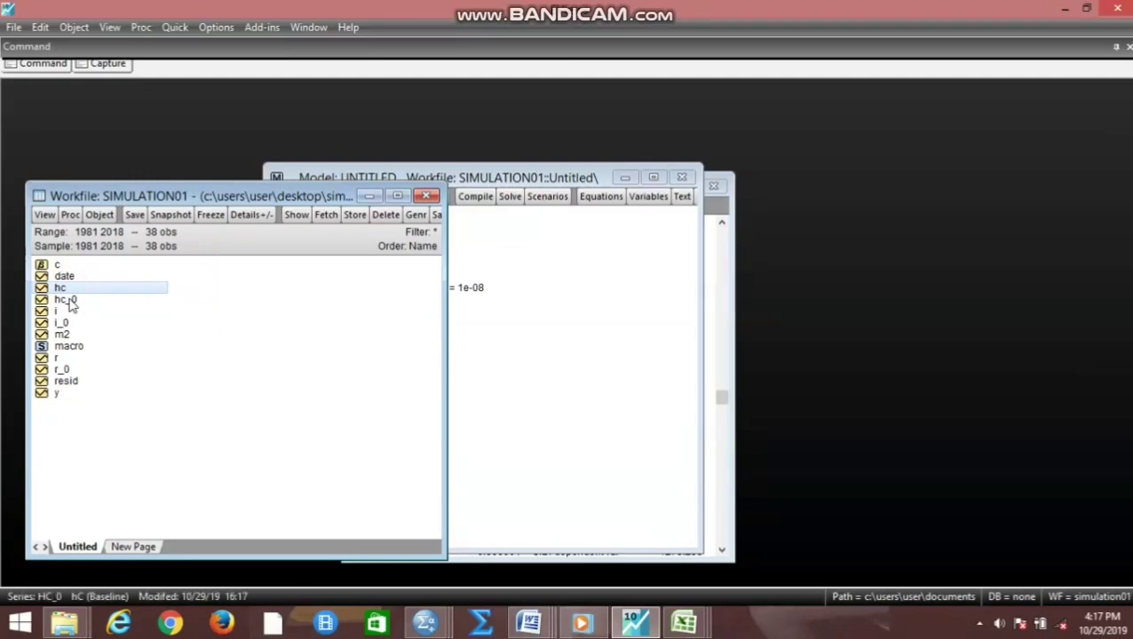
left_click(69, 300)
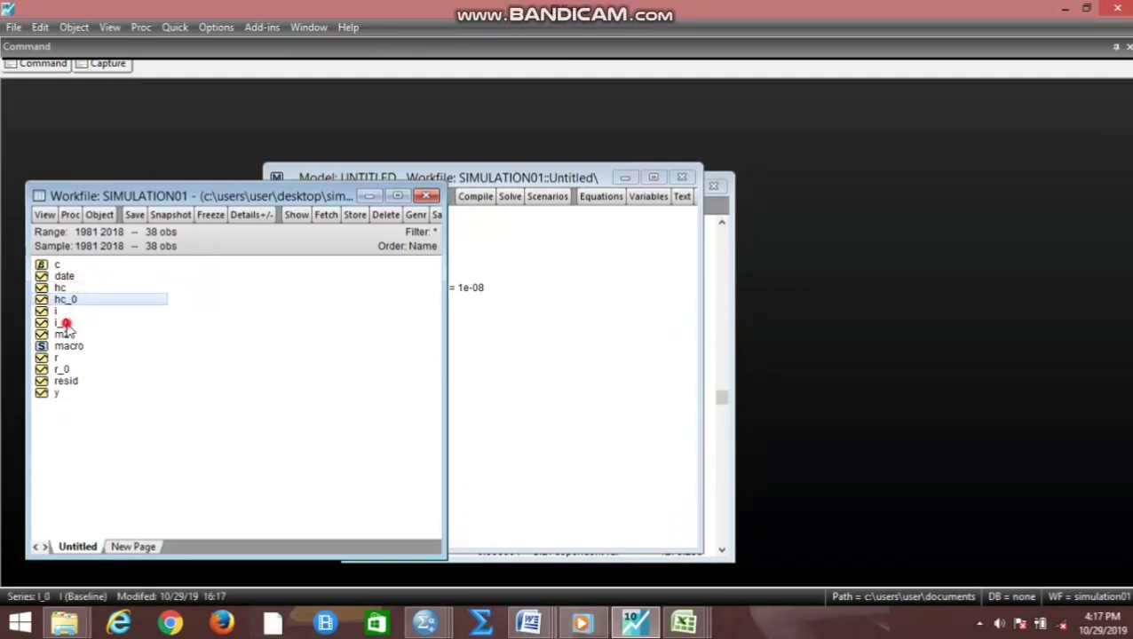
left_click(65, 324)
left_click(64, 370)
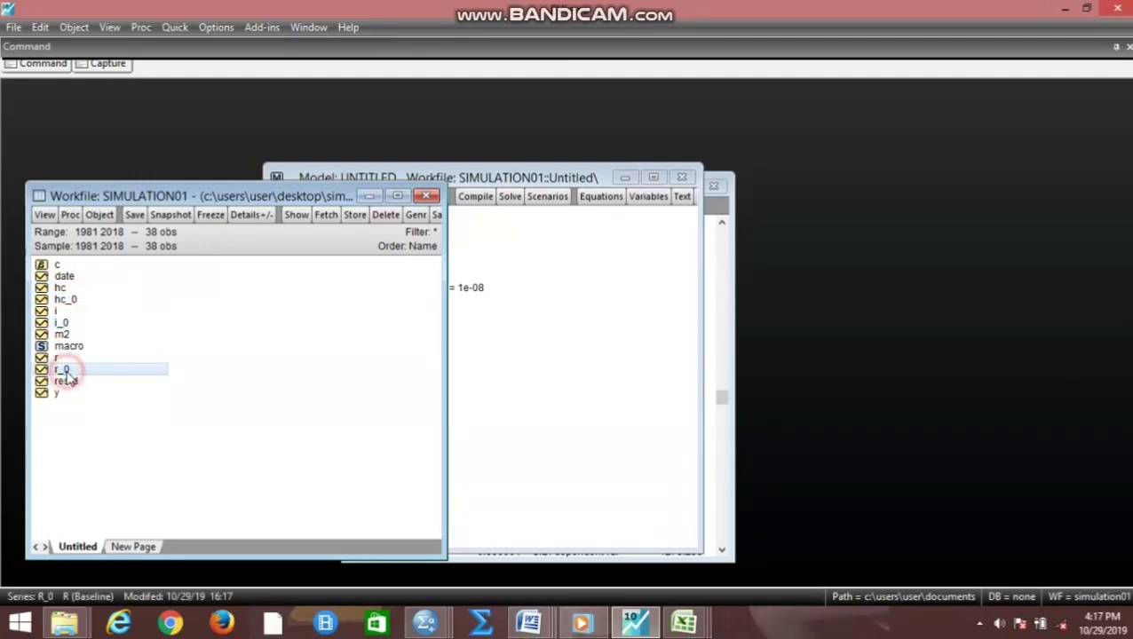
left_click(73, 303)
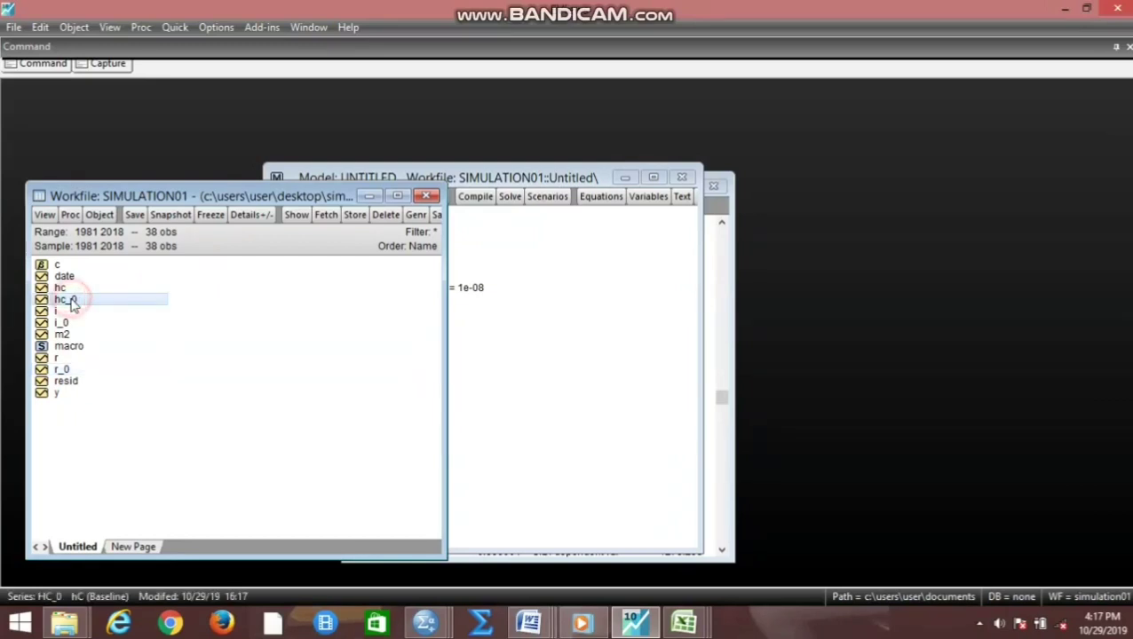
left_click(517, 287)
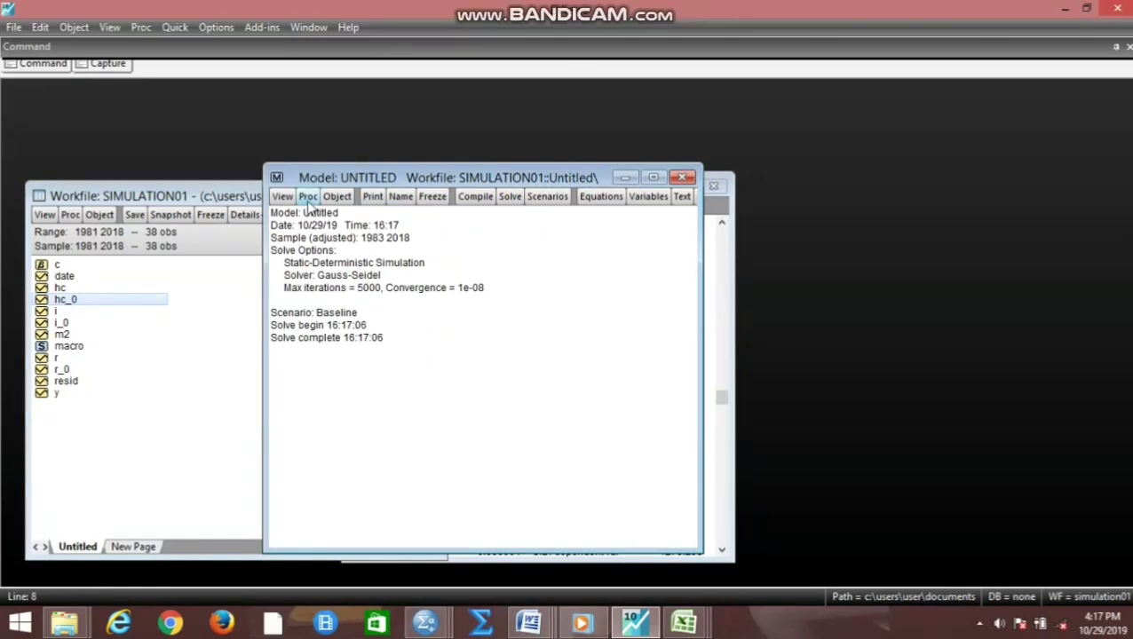
Make a graph of the model's endogenous variables, plotting the actuals together with the active Baseline solution.
left_click_drag(397, 178, 298, 125)
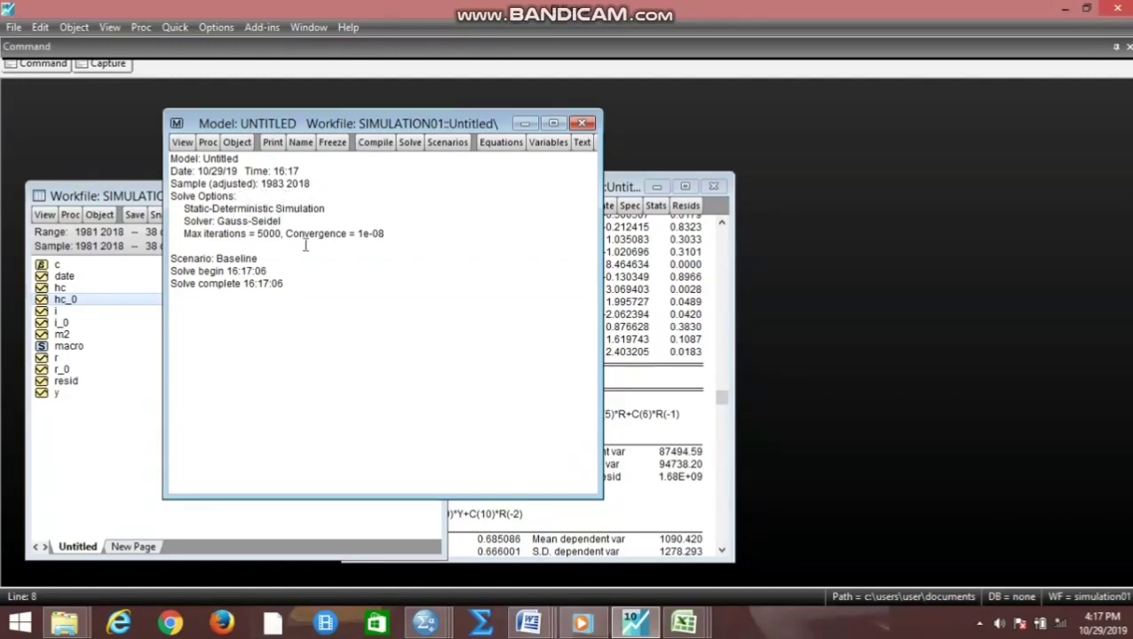
left_click(208, 144)
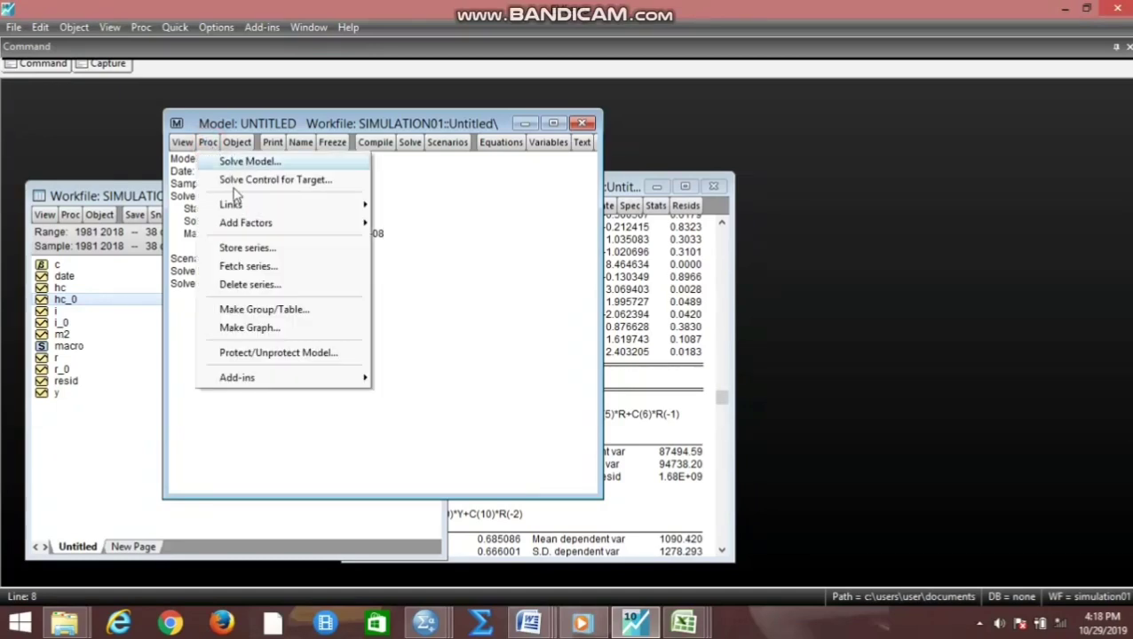
left_click(255, 328)
left_click(298, 213)
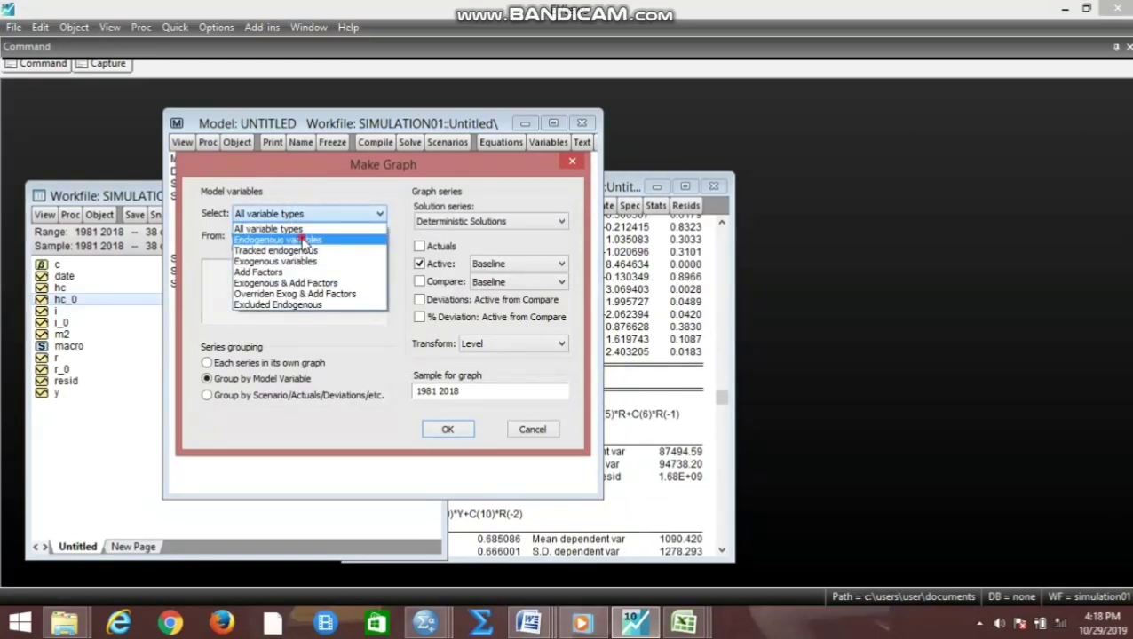
left_click(305, 241)
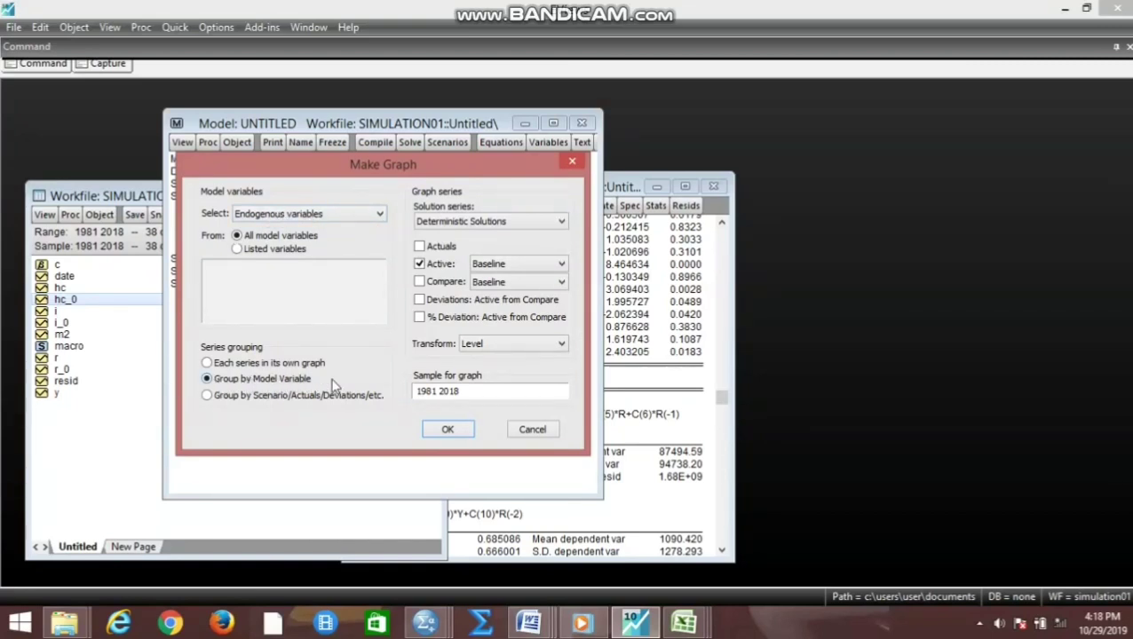
left_click(420, 247)
left_click(445, 430)
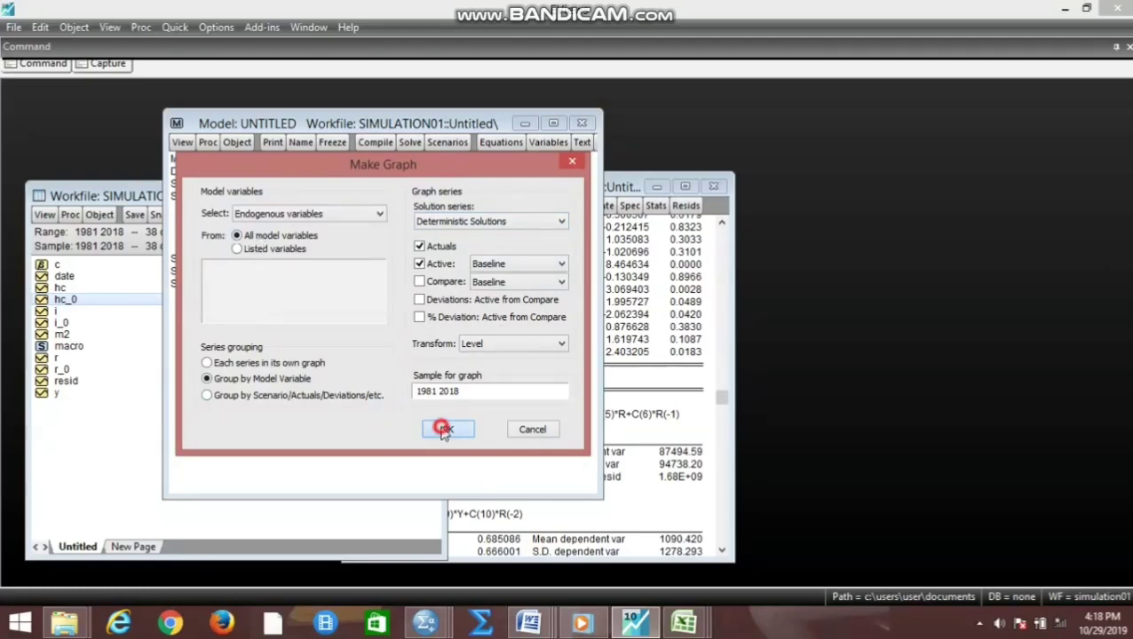
Bring the new graph window fully into view over the model window and name the graph graph01.
left_click(874, 259)
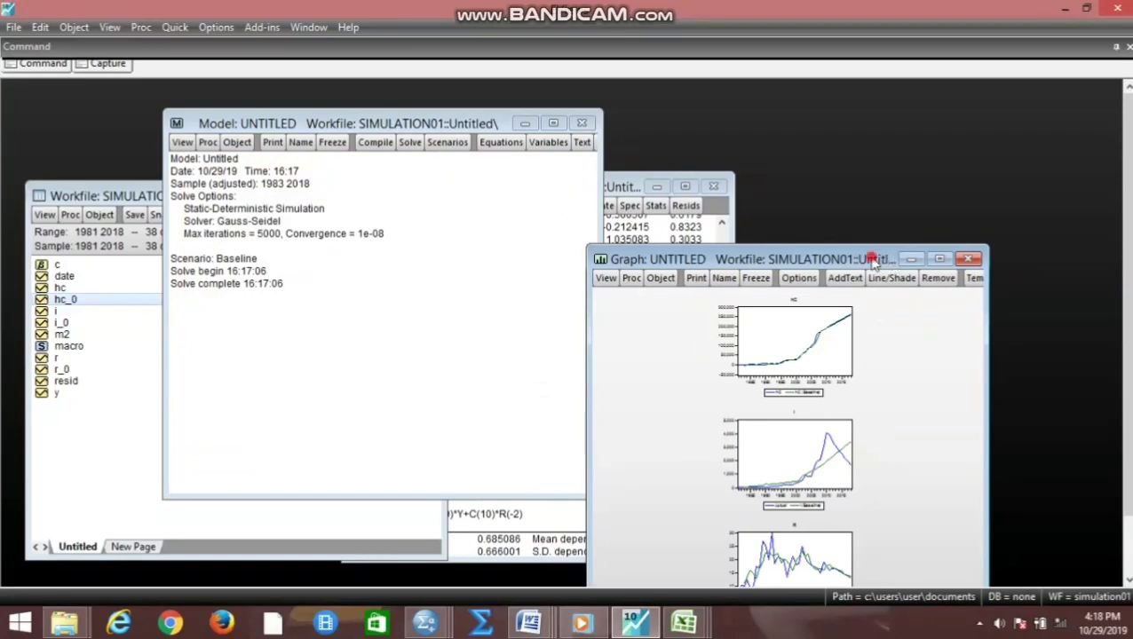
left_click_drag(873, 260, 533, 160)
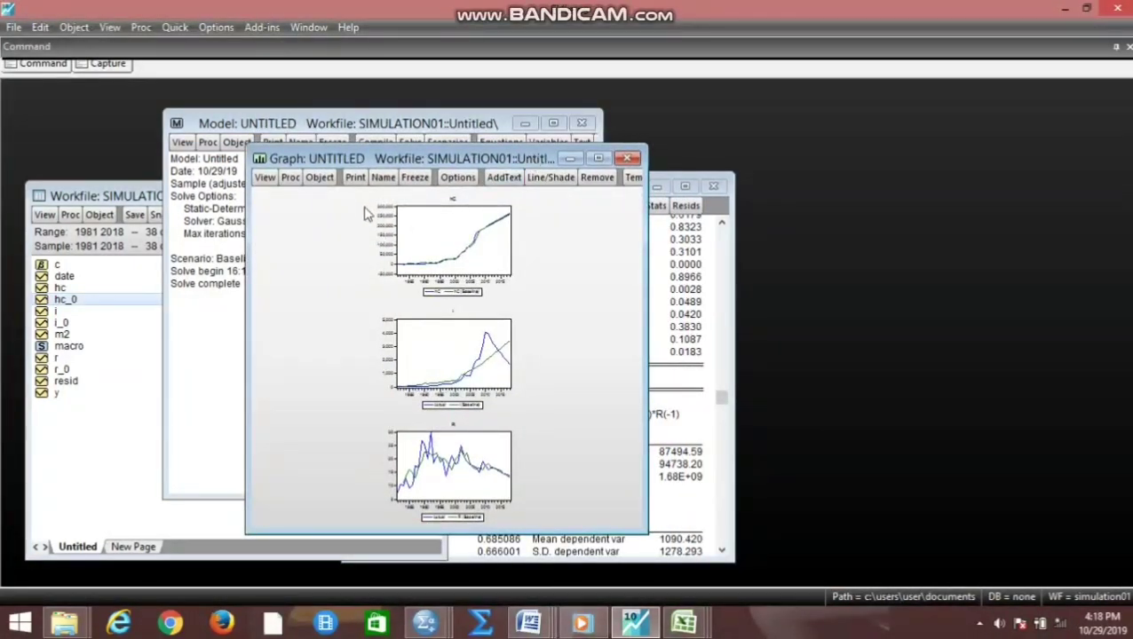
left_click(383, 178)
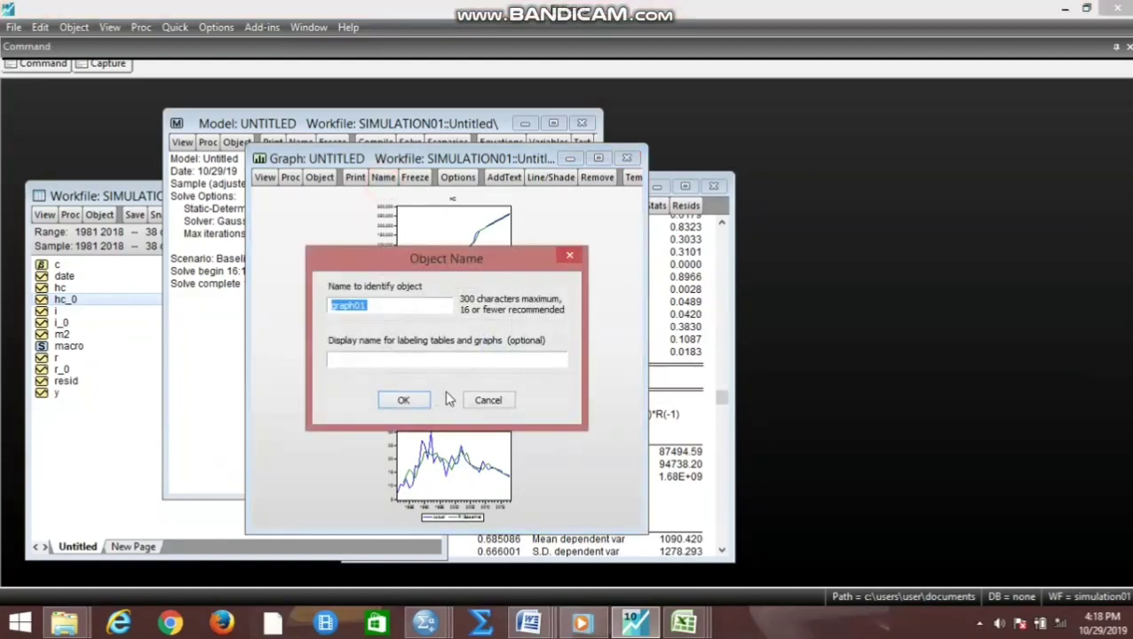
left_click(405, 401)
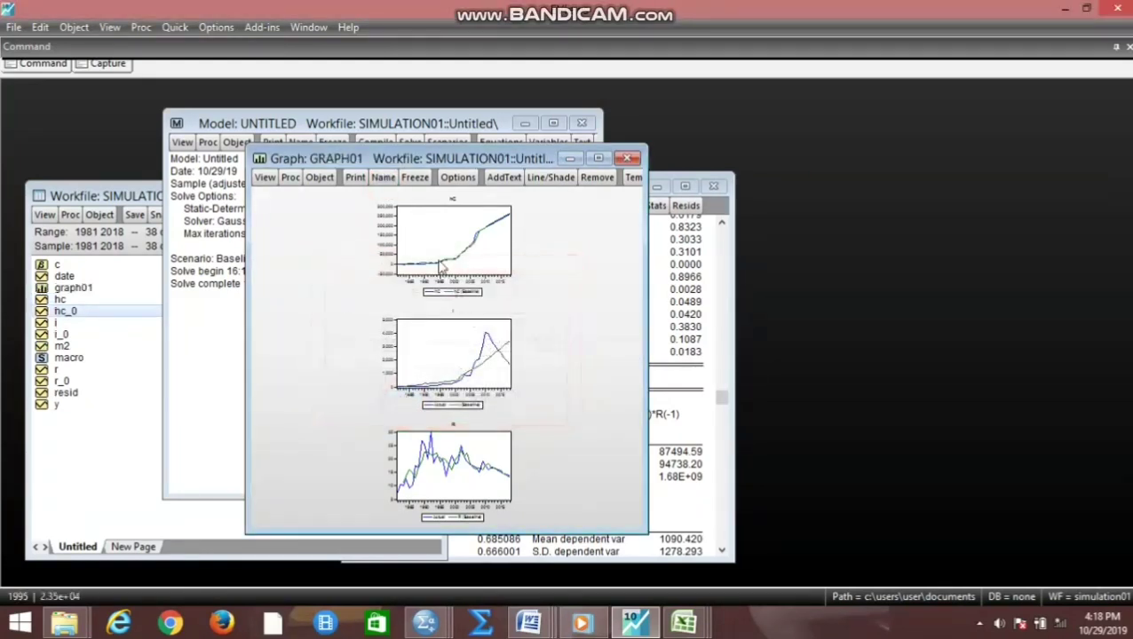
Examine the HC, I and R plots enlarged and at normal size, comparing each actual series with its baseline solution.
left_click(599, 159)
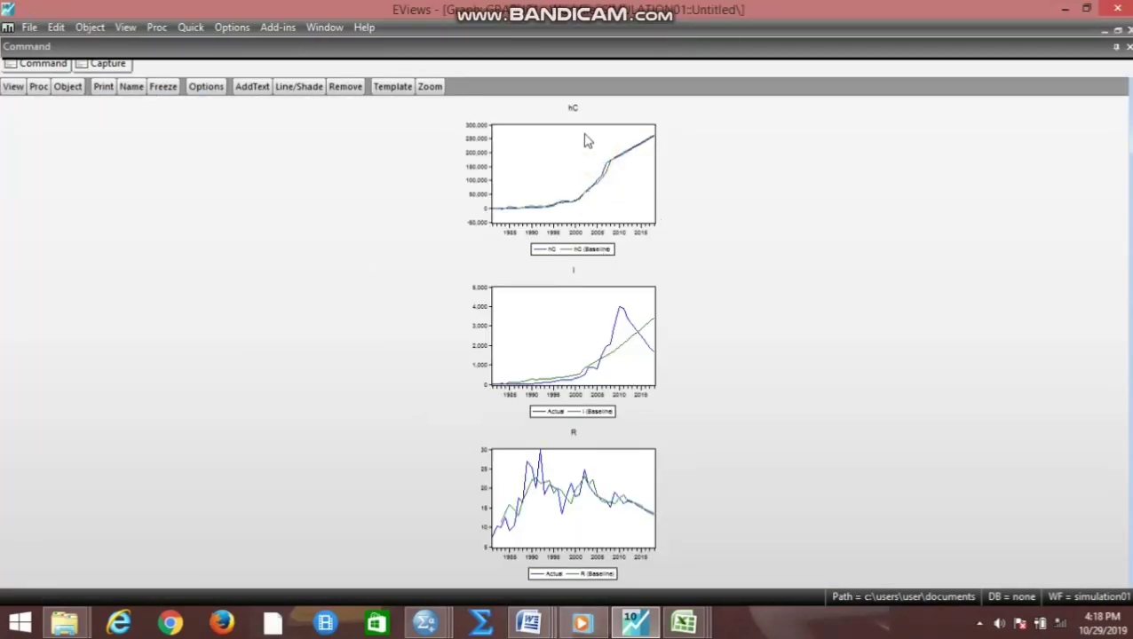
left_click(573, 112)
left_click(542, 253)
left_click(588, 251)
left_click(505, 213)
left_click(551, 491)
left_click(559, 322)
left_click(545, 199)
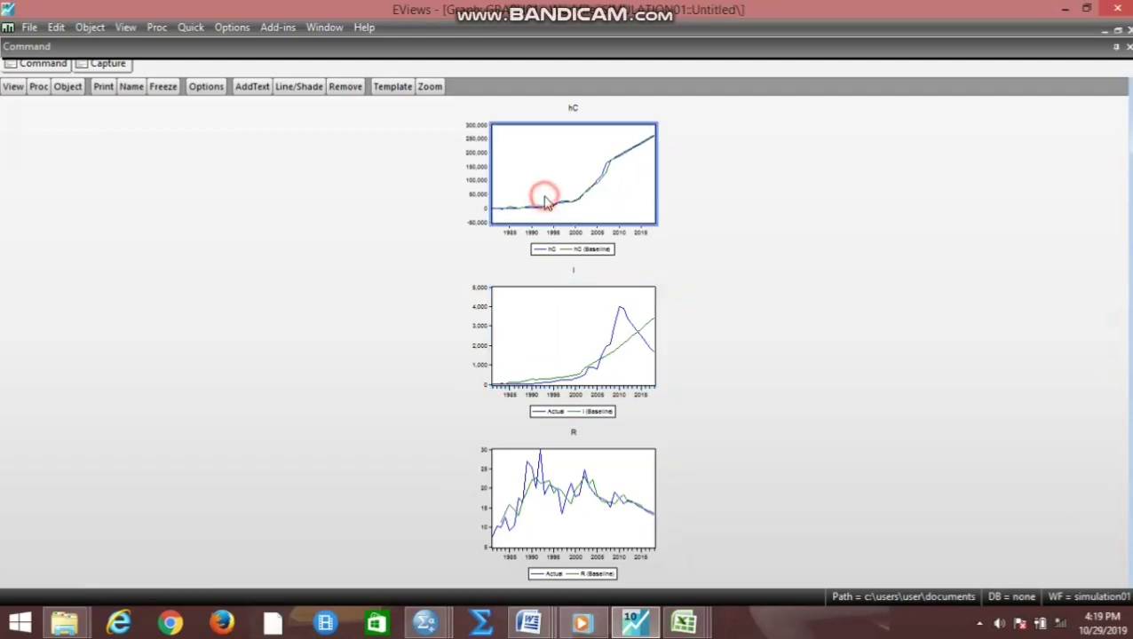
left_click(1117, 31)
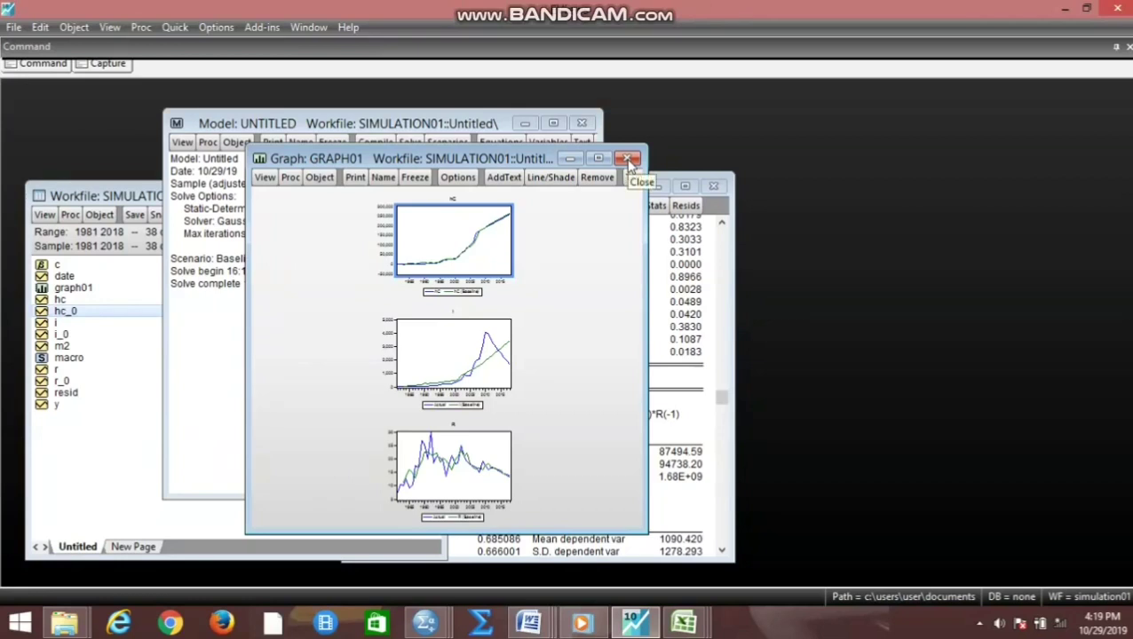
left_click(498, 369)
left_click(455, 488)
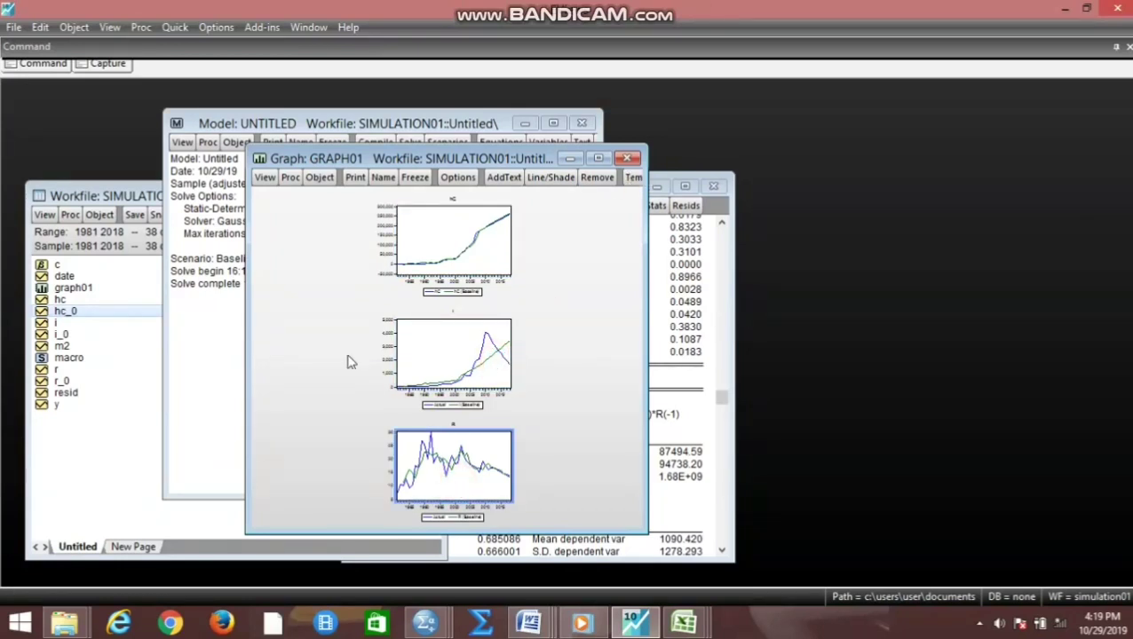
Widen the graph01 window on both sides until its full set of commands, including Template and Zoom, fits.
left_click(430, 264)
left_click(444, 356)
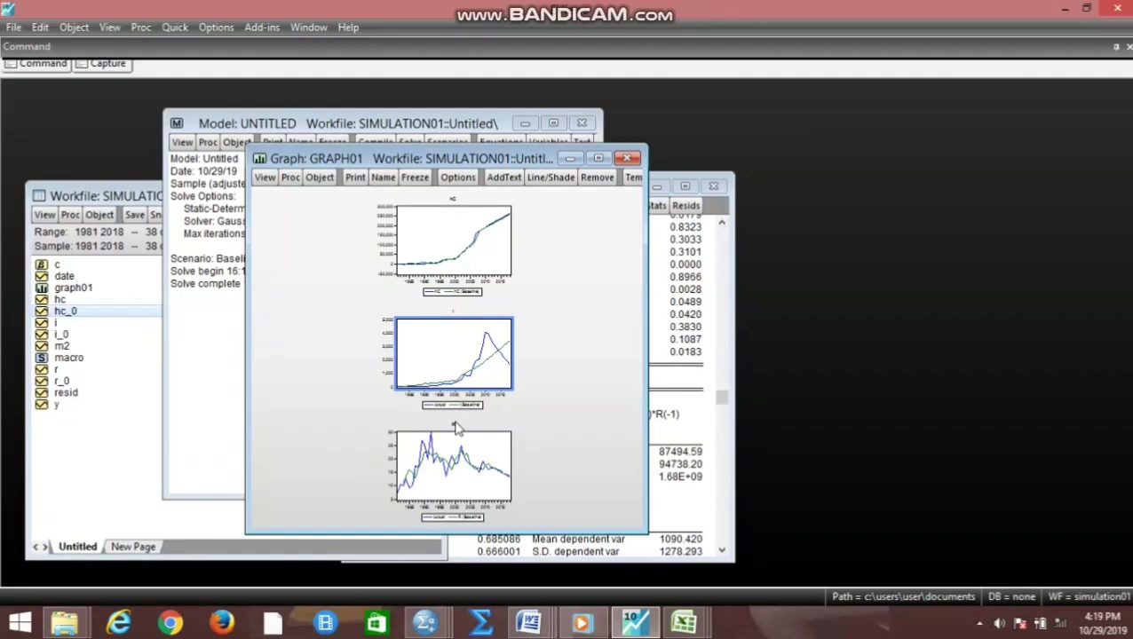
left_click_drag(646, 391, 693, 392)
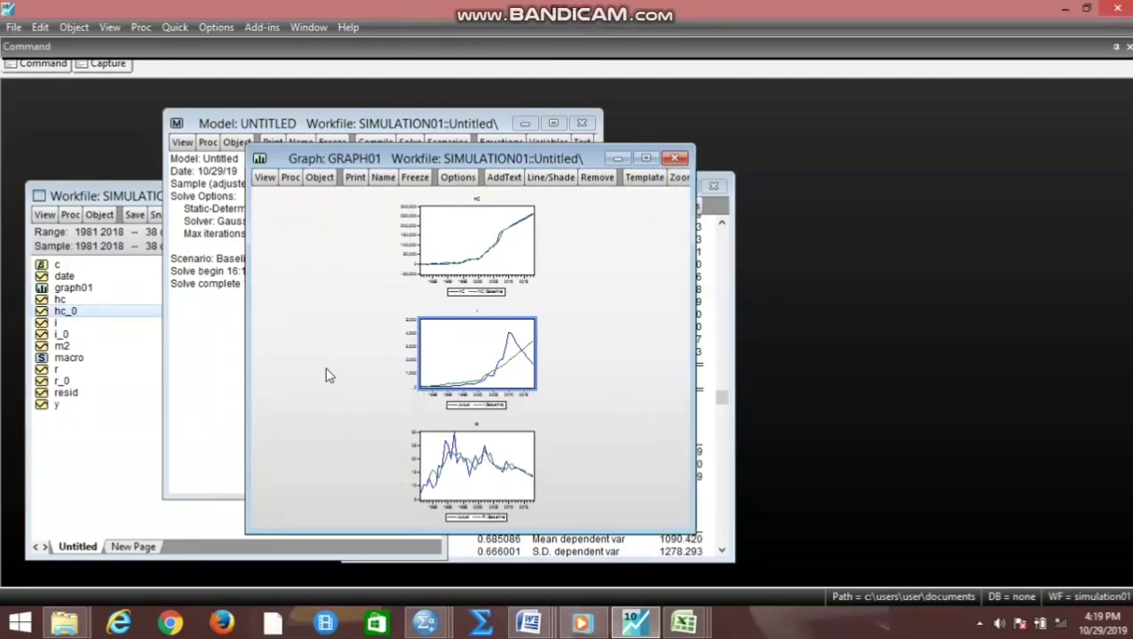
left_click_drag(247, 389, 176, 388)
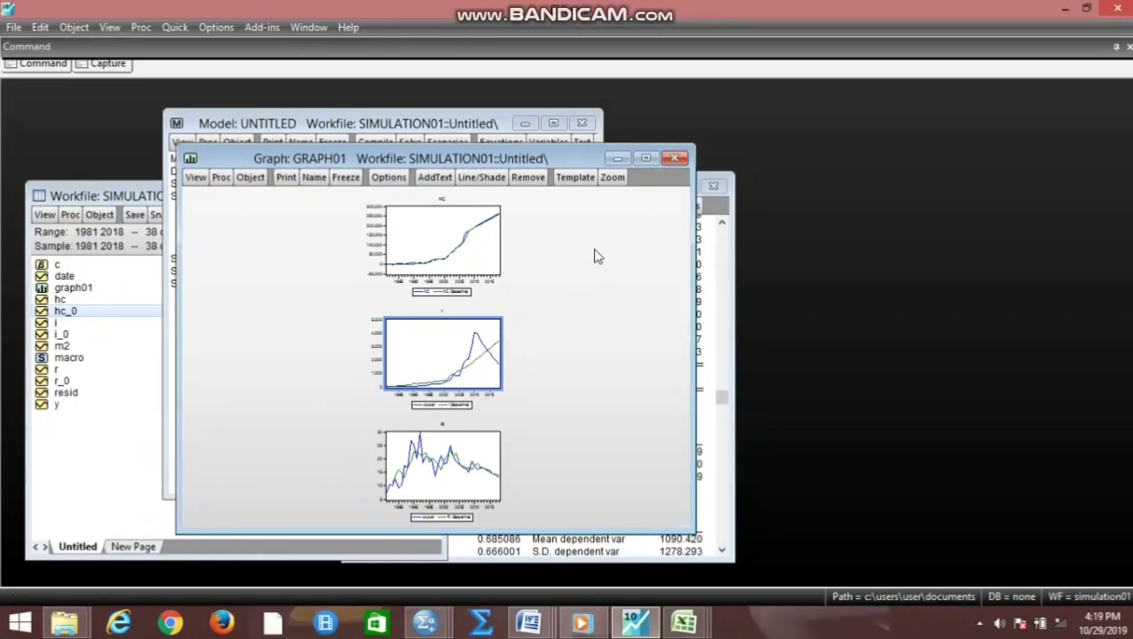
Save the SIMULATION01 workfile with double precision (16 digit accuracy) series storage, without compression, and clear the plot selection.
key("ctrl+s")
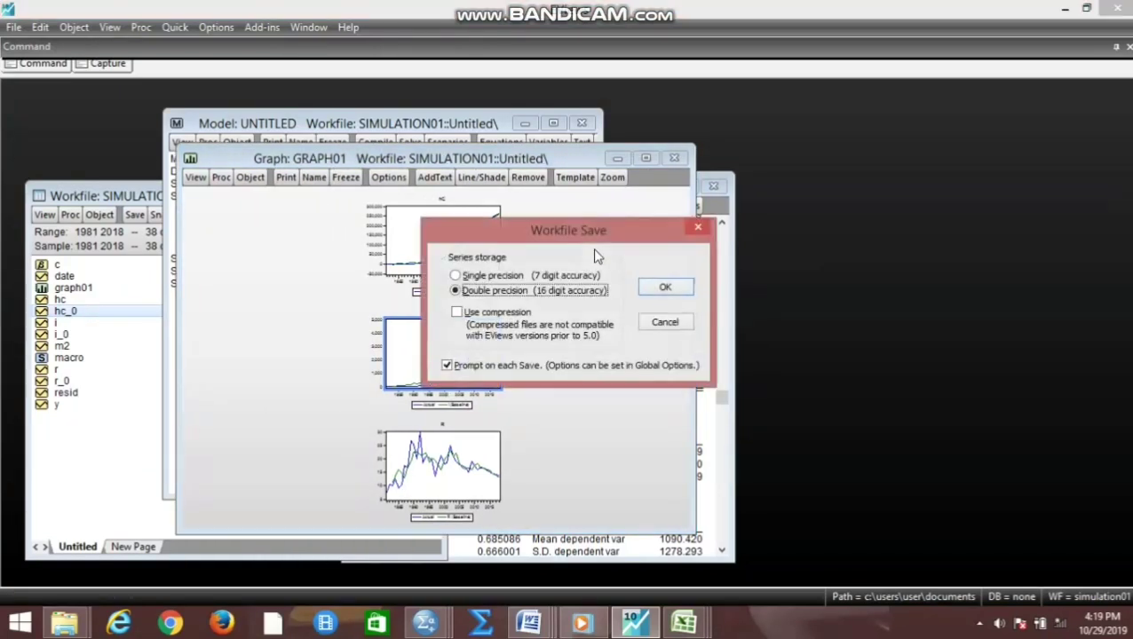
key("Return")
left_click(654, 336)
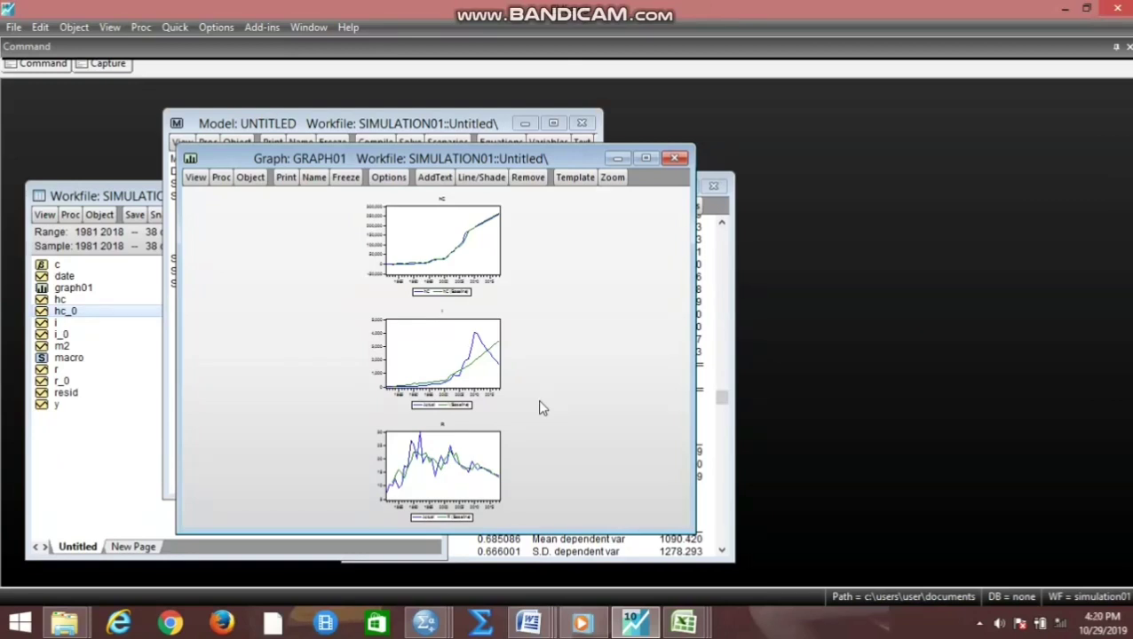
Stretch the middle plot, for variable I, horizontally so it is wider than the HC and R plots.
mouse_move(493, 379)
left_click_drag(501, 355, 552, 380)
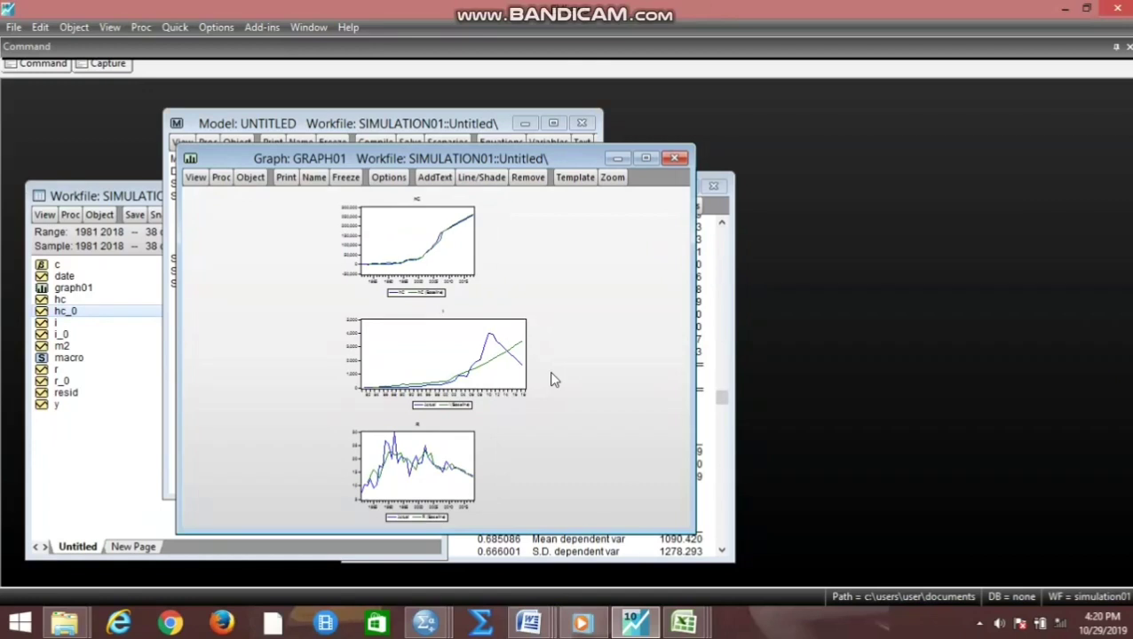